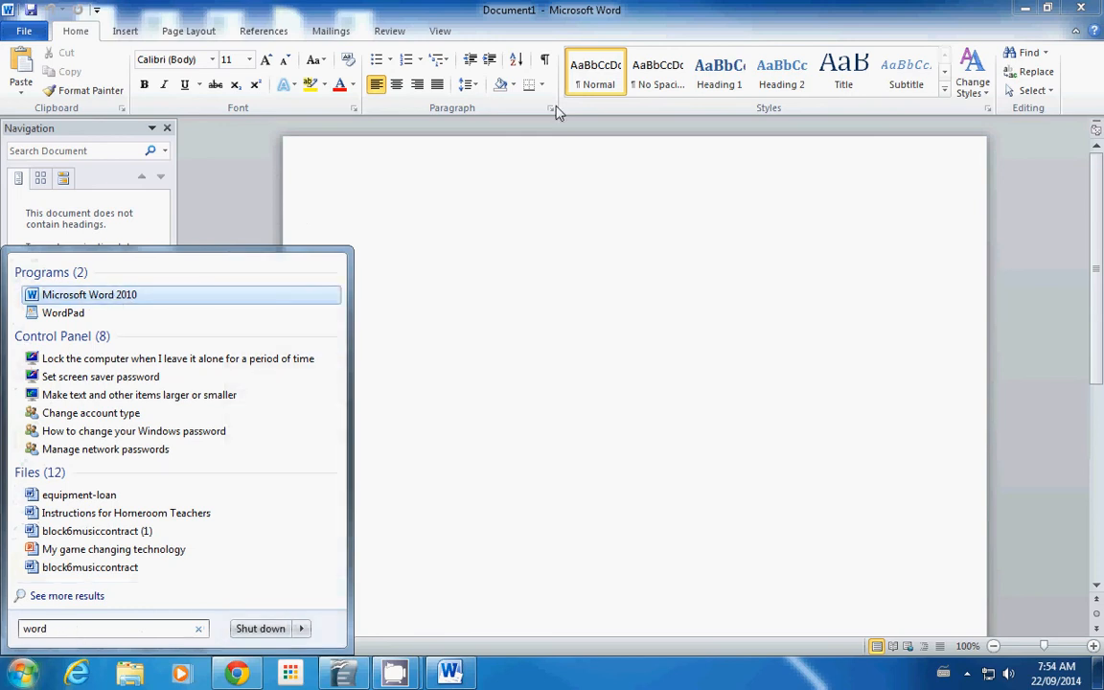
# Open the Word file "This is a test document" from the demo > it8 folder on the home network drive (H:)
pyautogui.click(712, 10)
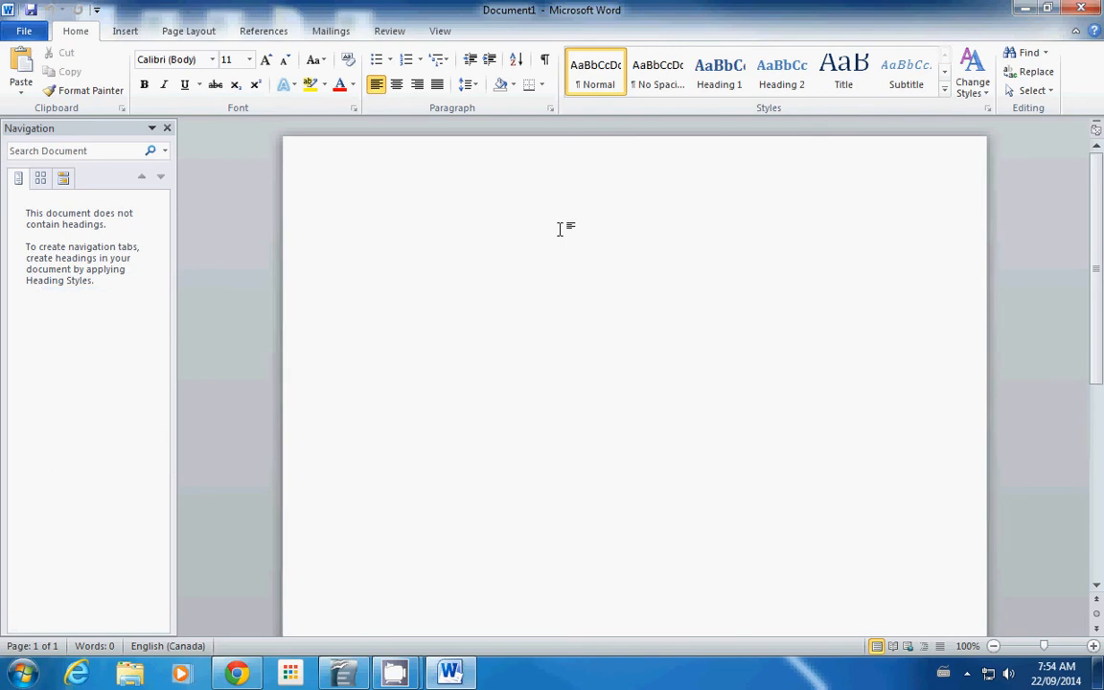
pyautogui.hotkey('ctrl', 'o')
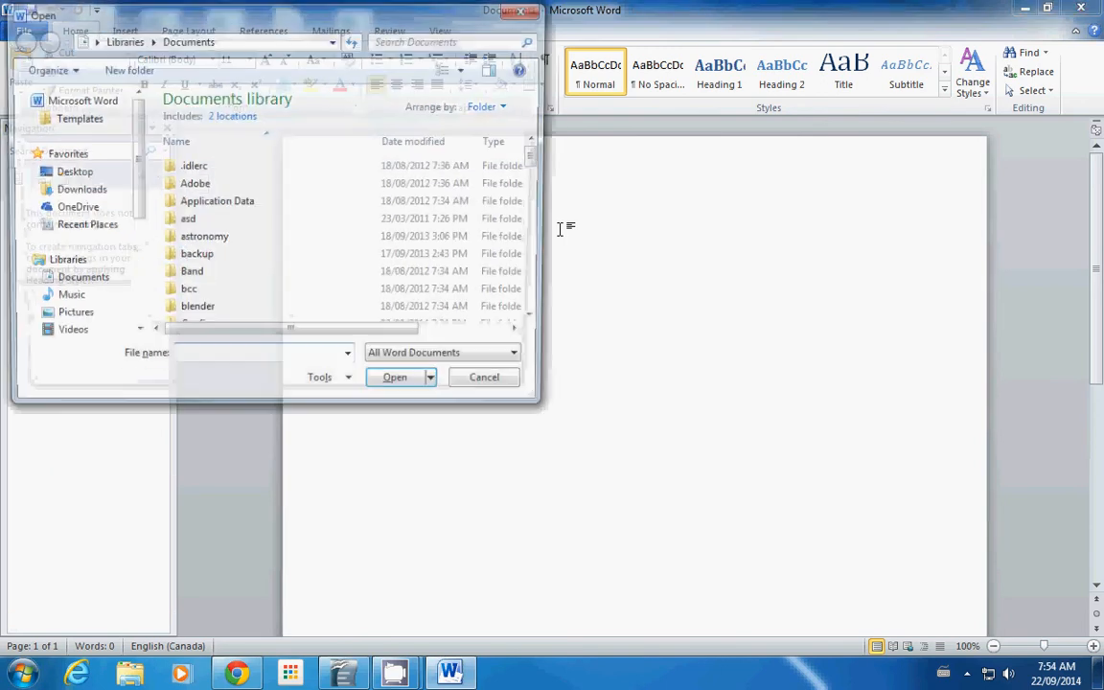
pyautogui.scroll(-4, 103, 233)
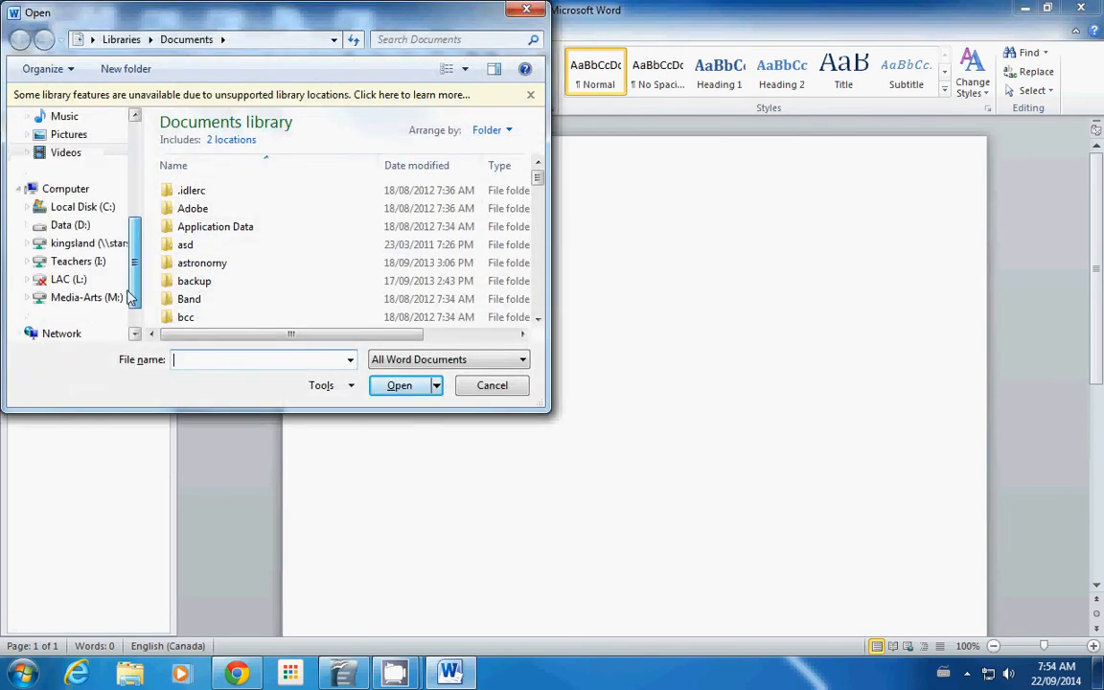
pyautogui.click(102, 228)
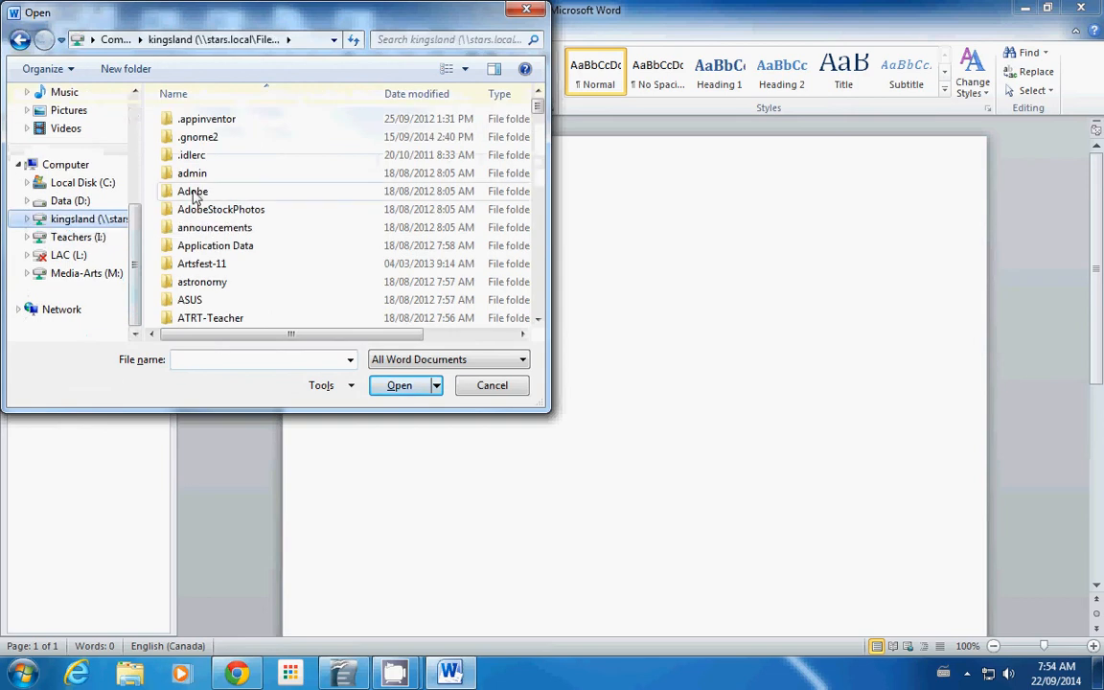
pyautogui.scroll(-8, 300, 197)
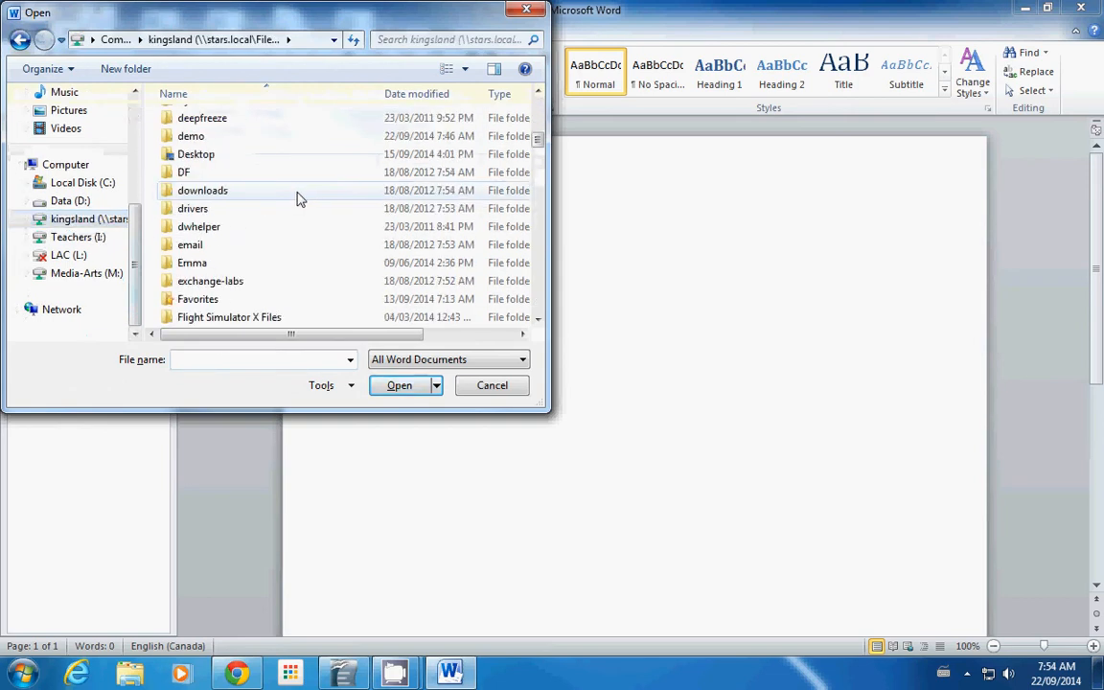
pyautogui.doubleClick(190, 137)
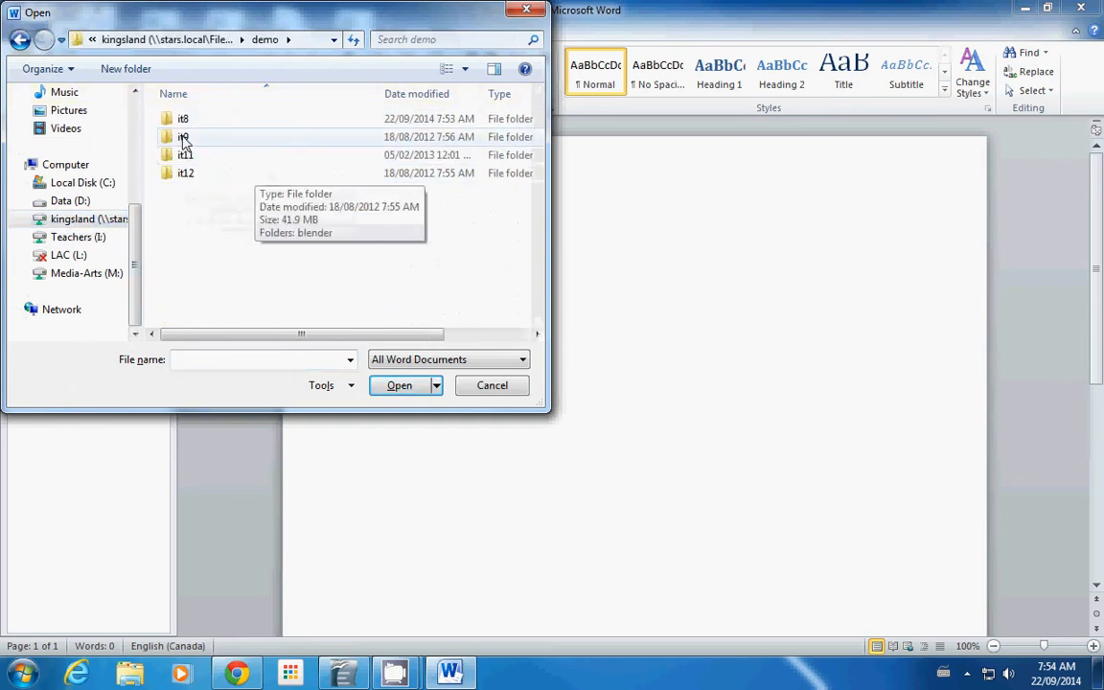
pyautogui.doubleClick(192, 117)
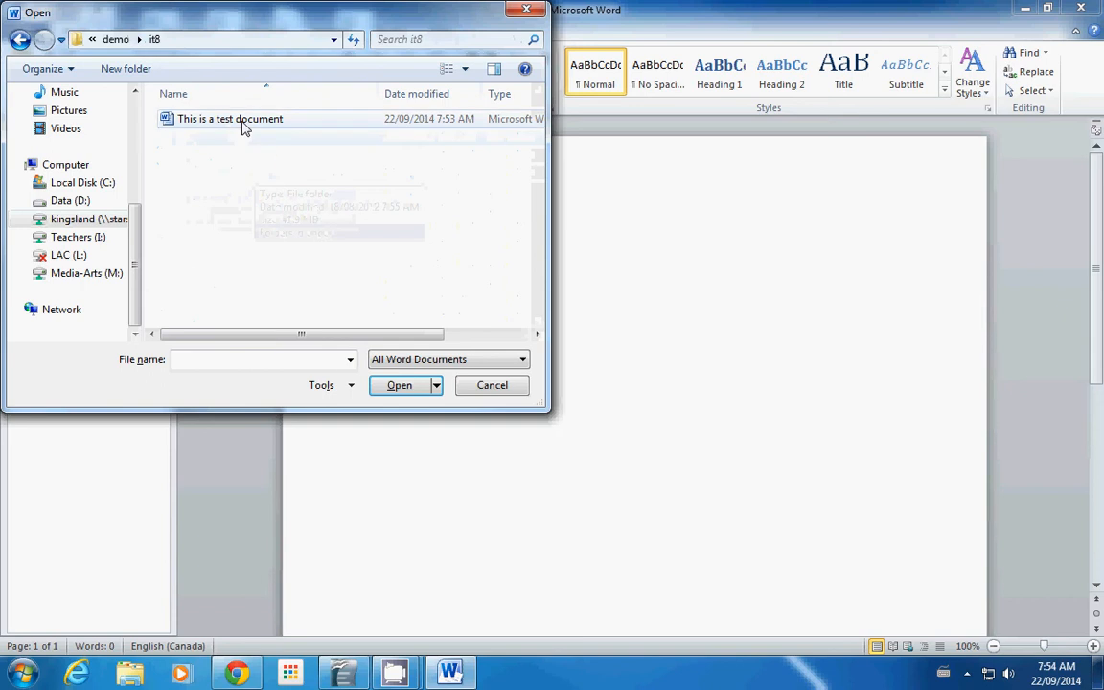
pyautogui.doubleClick(245, 123)
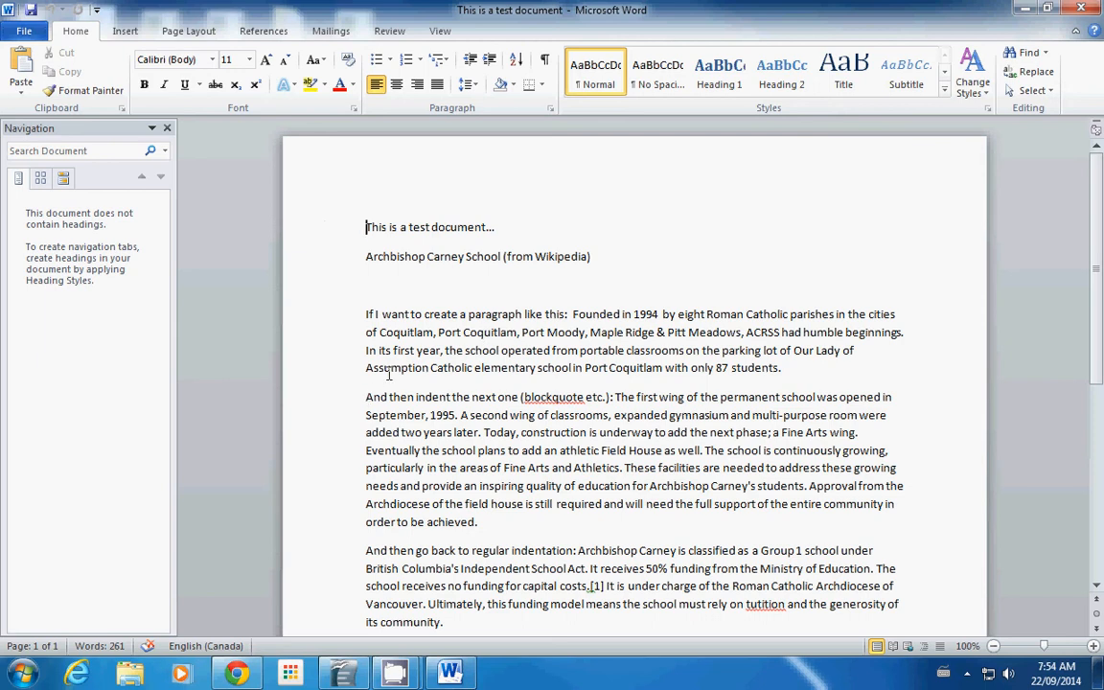
# Enclose the second body paragraph, starting "And then indent the next one", in double quotation marks
pyautogui.moveTo(365, 397); pyautogui.dragTo(511, 519)
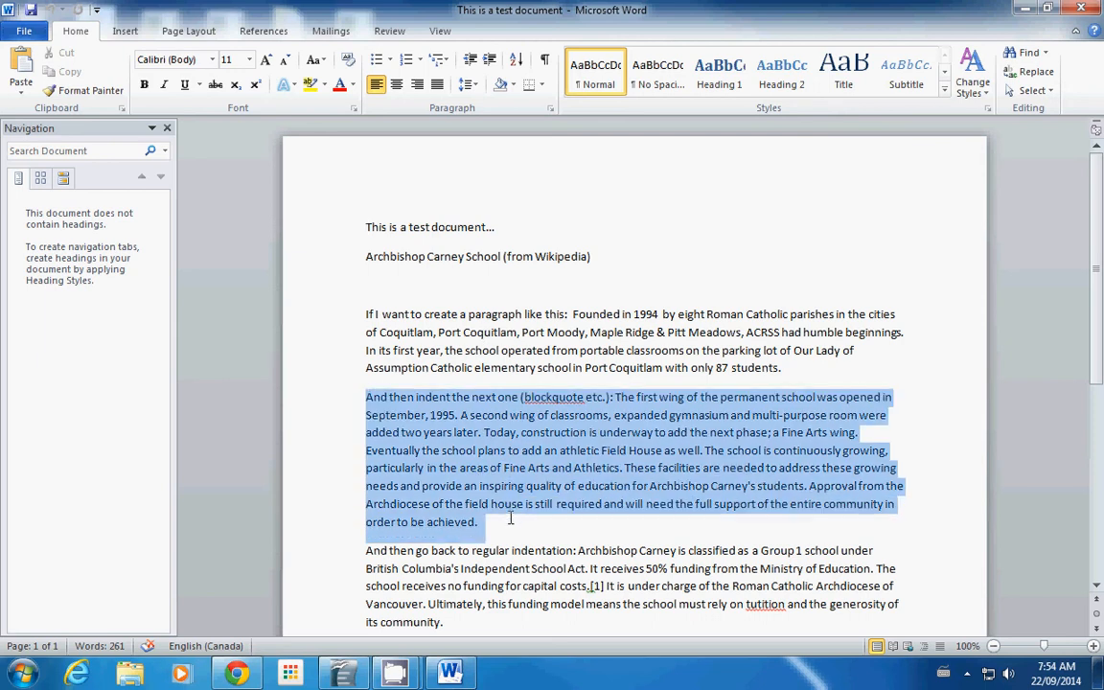
pyautogui.click(368, 398)
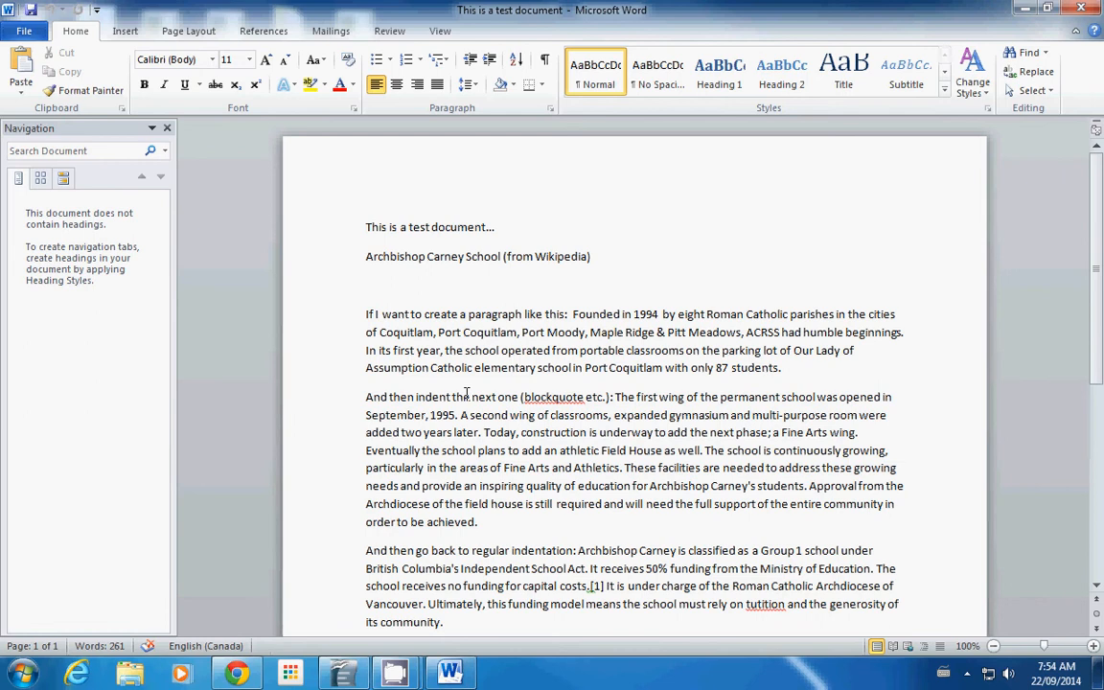
pyautogui.write('"')
pyautogui.click(522, 526)
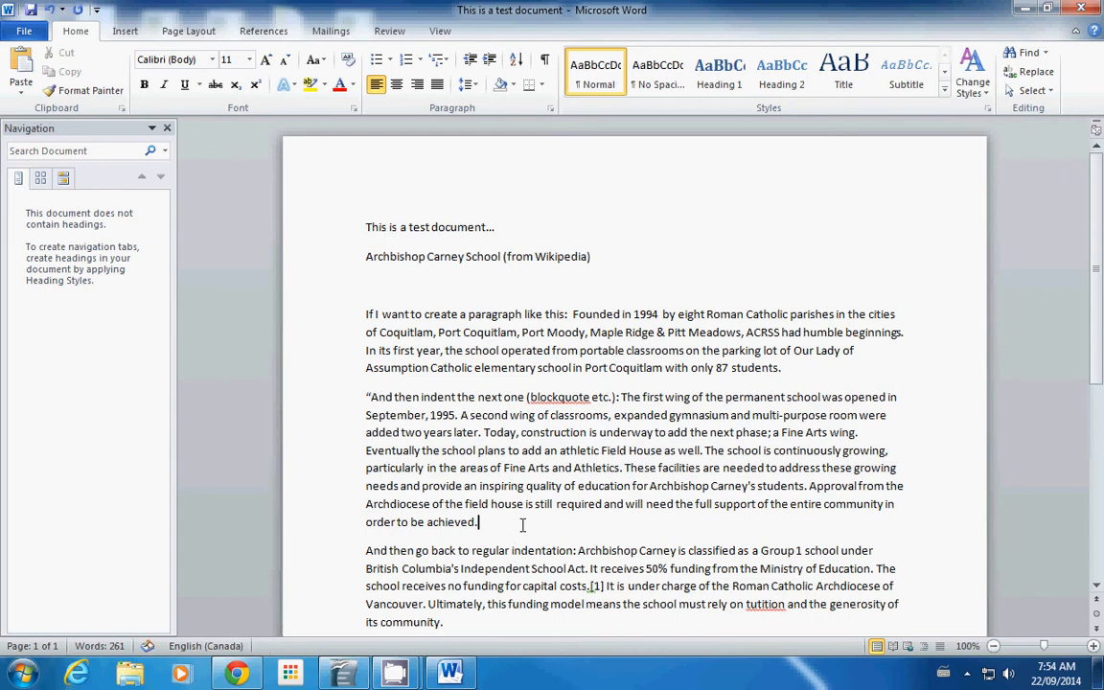
pyautogui.write('"')
# Show the ruler and indent the whole quoted paragraph about 1 cm from the left margin
pyautogui.click(440, 32)
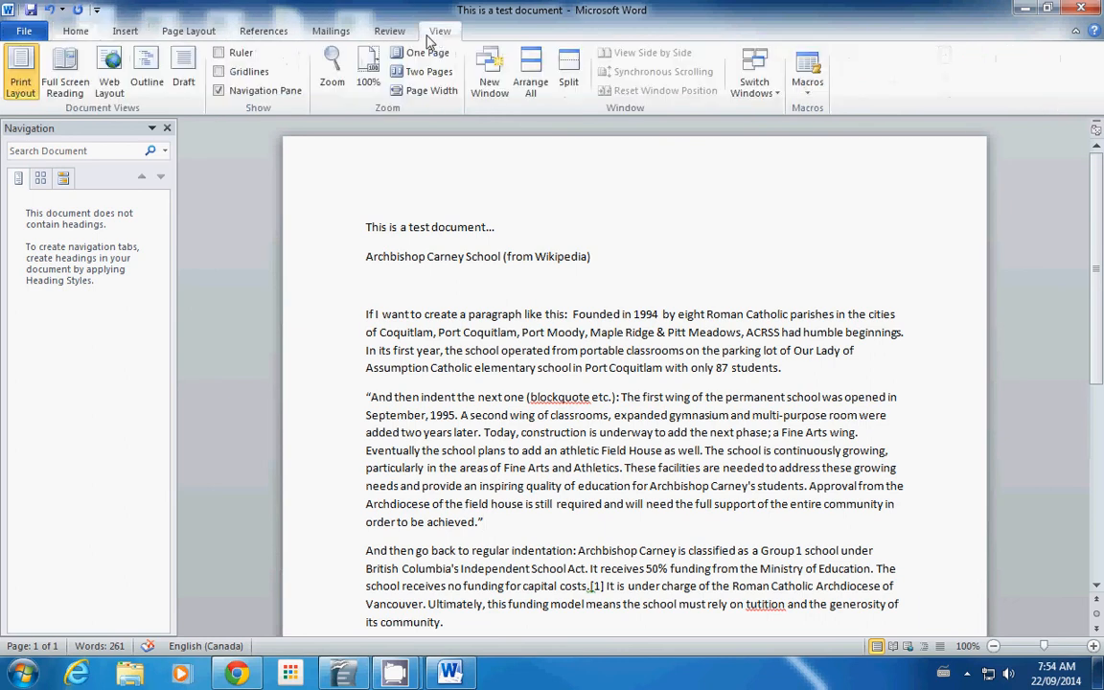
pyautogui.click(217, 53)
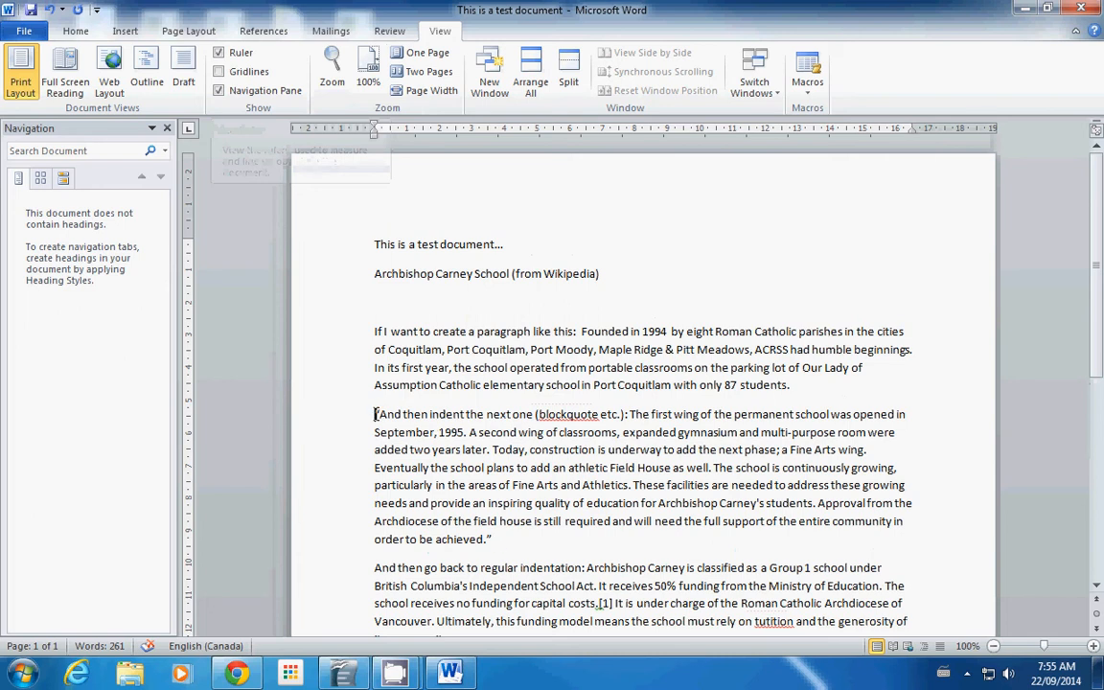
pyautogui.moveTo(375, 415); pyautogui.dragTo(494, 540)
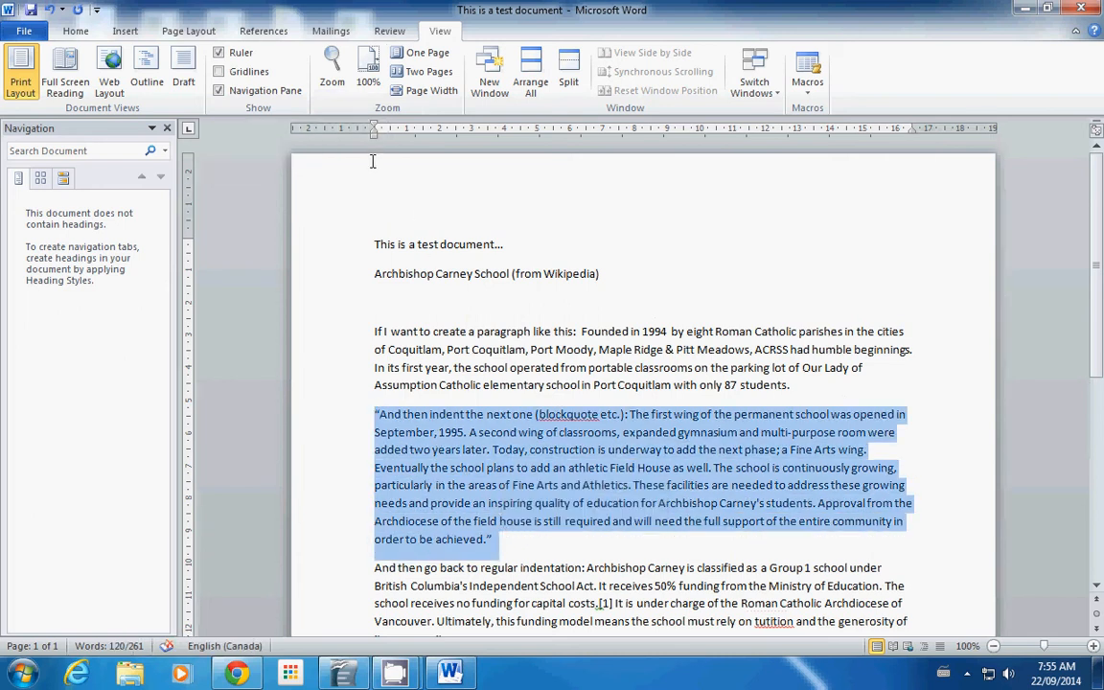
pyautogui.moveTo(374, 134); pyautogui.dragTo(408, 134)
pyautogui.click(566, 470)
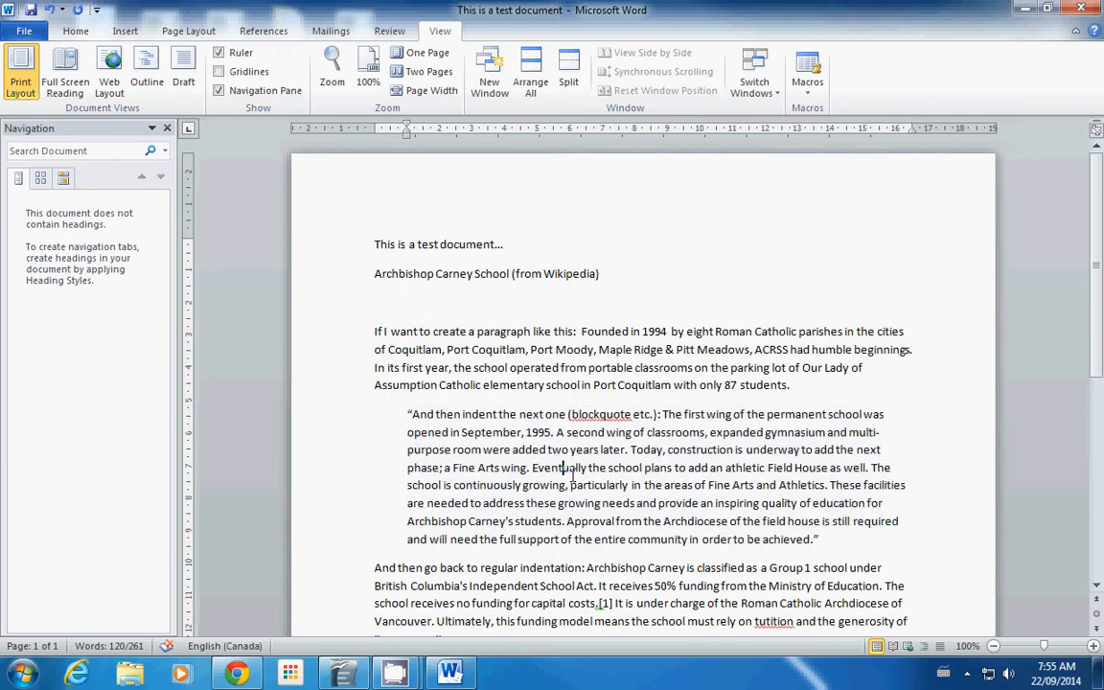
pyautogui.scroll(-3, 574, 472)
pyautogui.scroll(2, 349, 310)
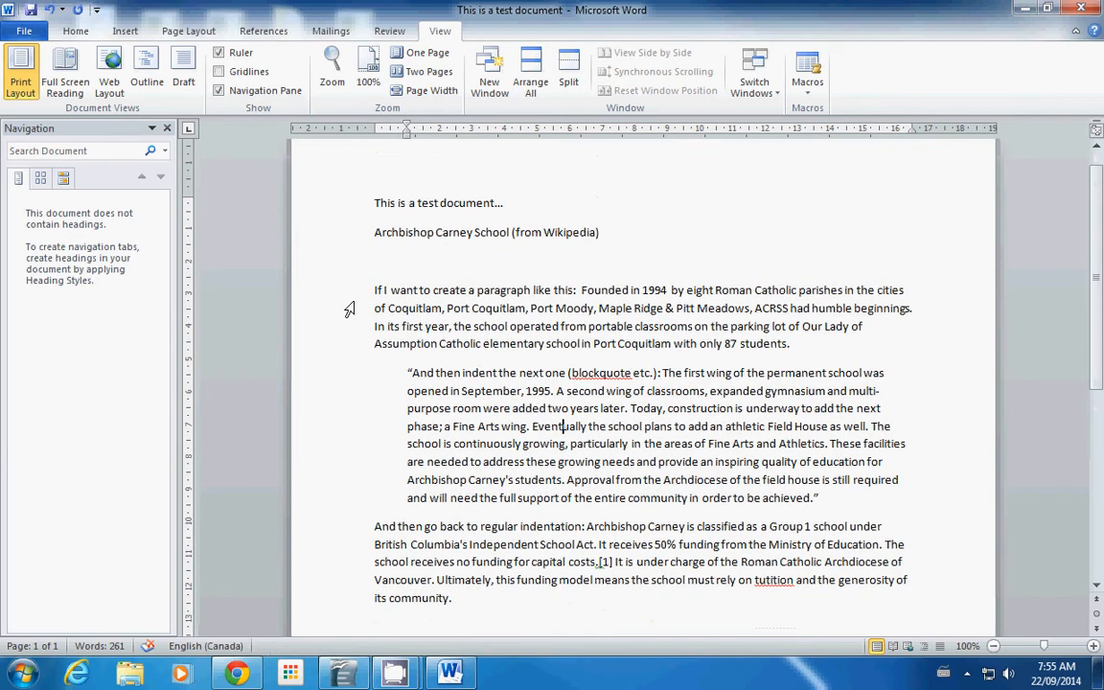
# Set the line spacing of the first body paragraph, starting "If I want to create a paragraph", to 1.5
pyautogui.moveTo(375, 290); pyautogui.dragTo(789, 351)
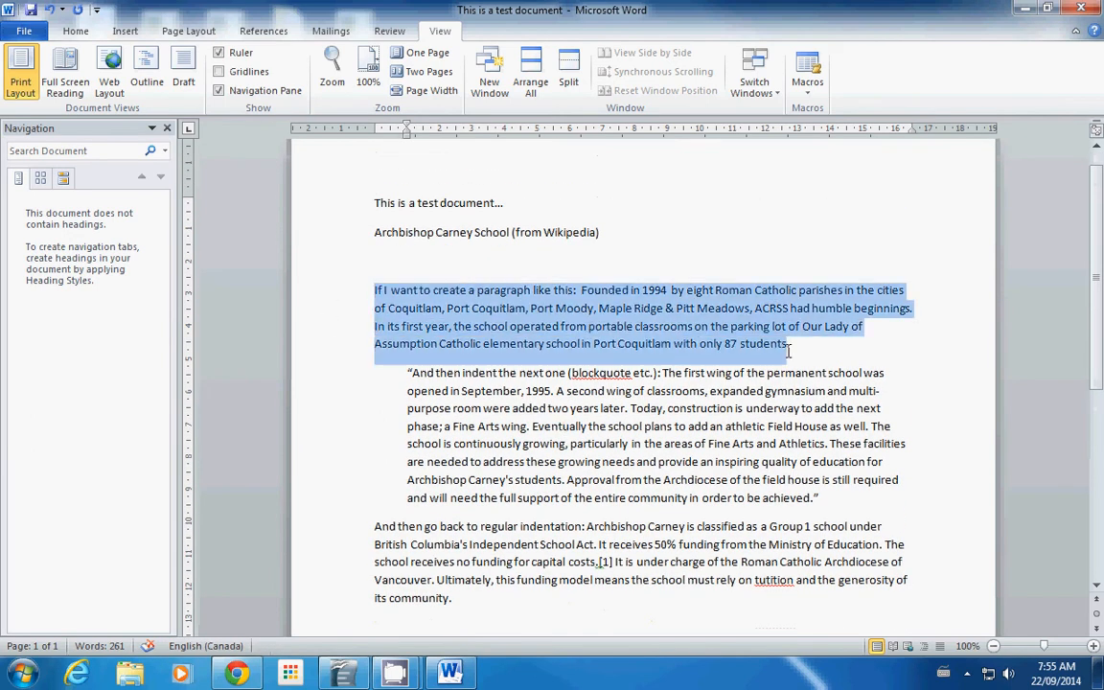
pyautogui.click(78, 32)
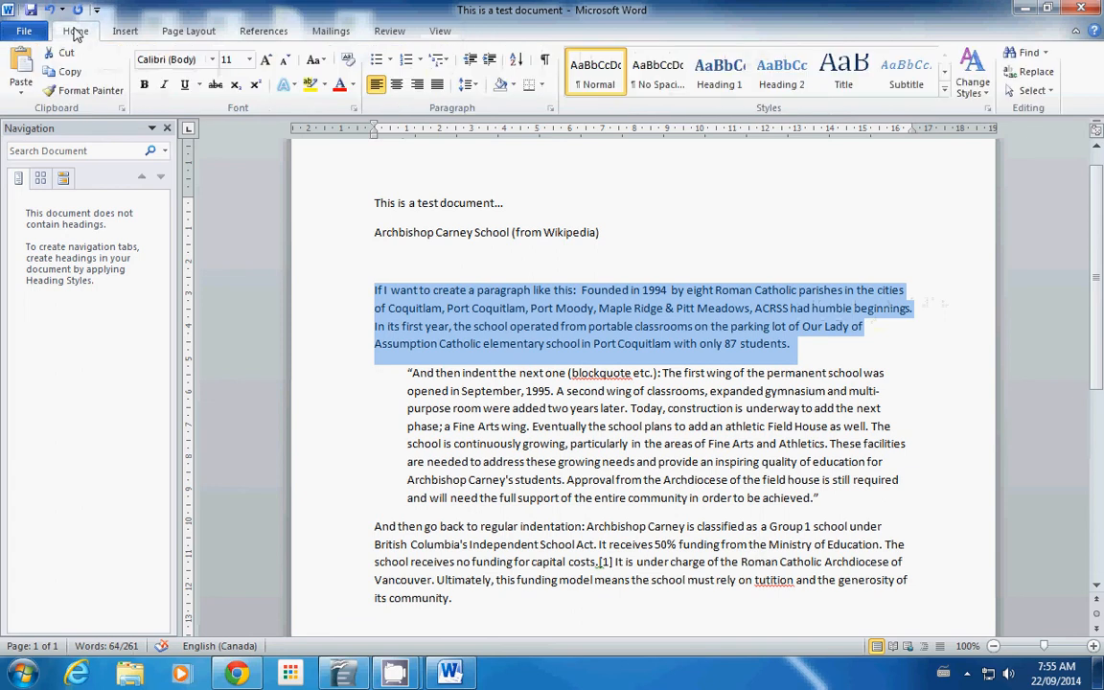
pyautogui.click(472, 86)
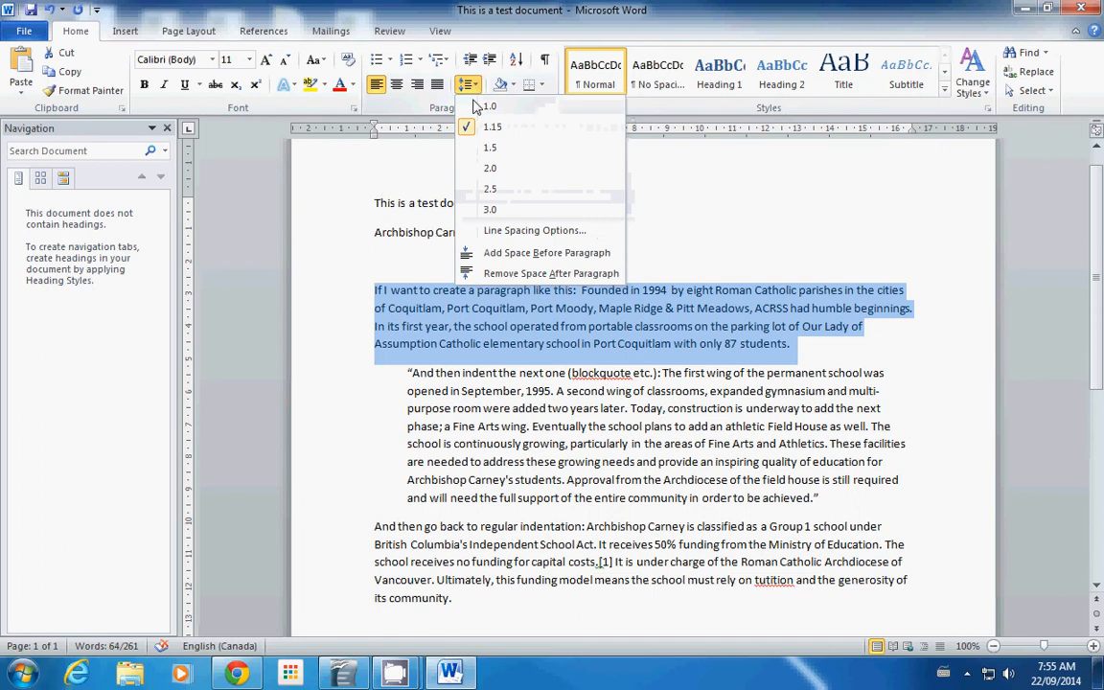
pyautogui.click(492, 147)
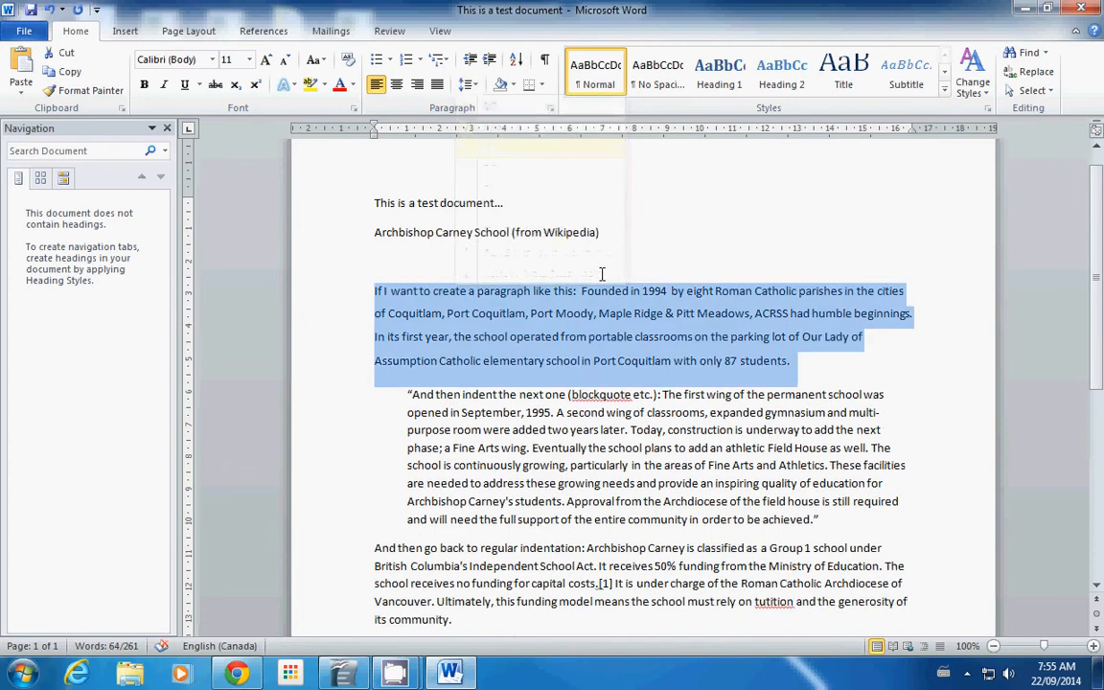
# Set the line spacing of the indented quoted paragraph to 1.0
pyautogui.scroll(-1, 602, 275)
pyautogui.click(402, 352)
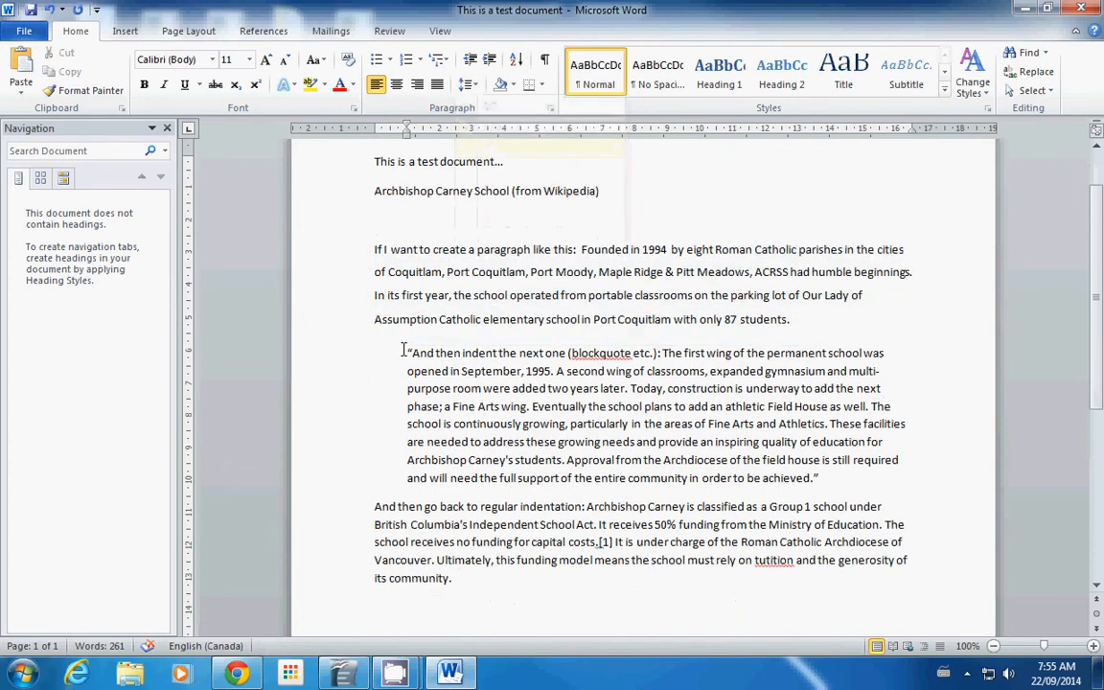
pyautogui.moveTo(407, 352); pyautogui.dragTo(882, 480)
pyautogui.click(513, 86)
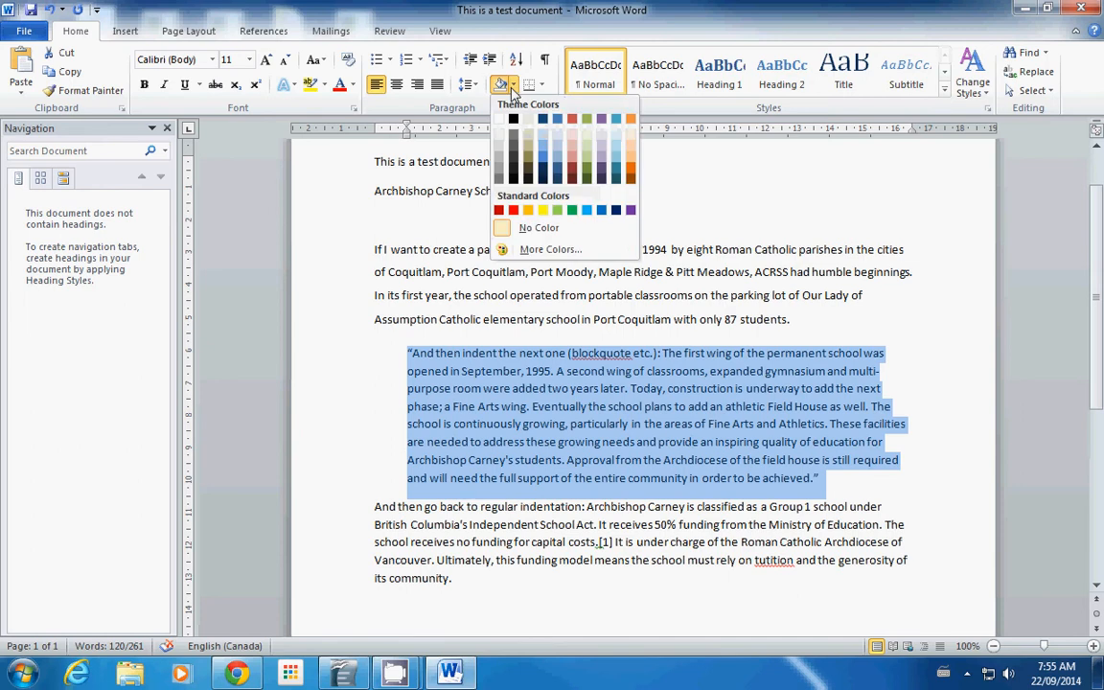
pyautogui.click(468, 85)
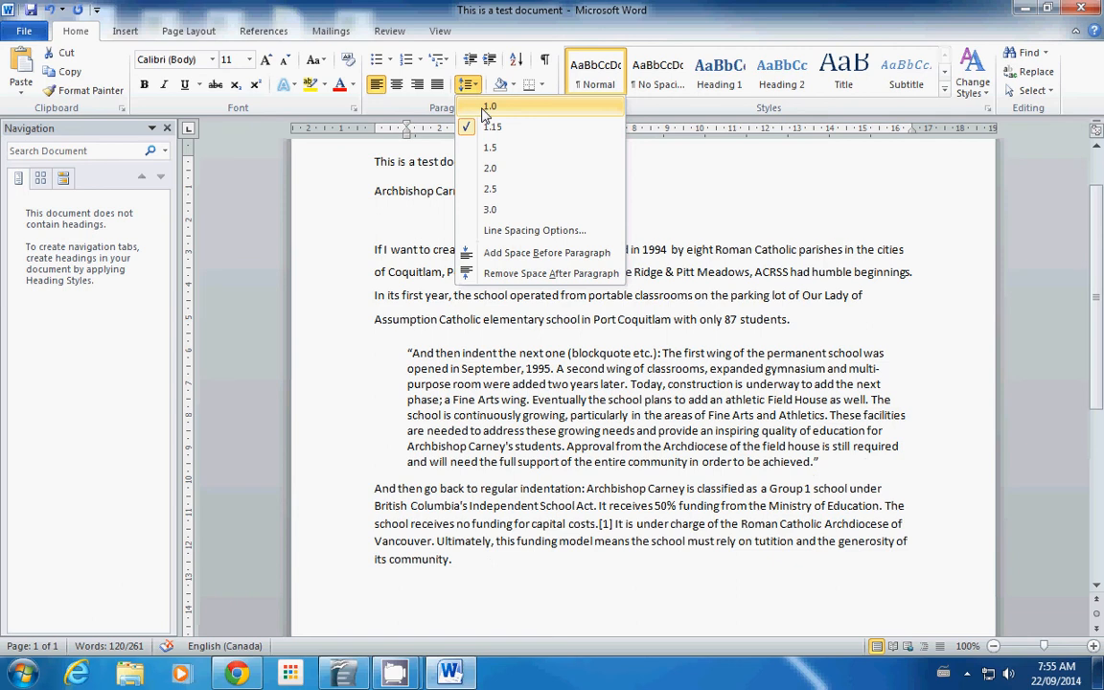
pyautogui.click(487, 106)
# Set the line spacing of the last paragraph, starting "And then go back to regular indentation", to 1.5
pyautogui.click(370, 485)
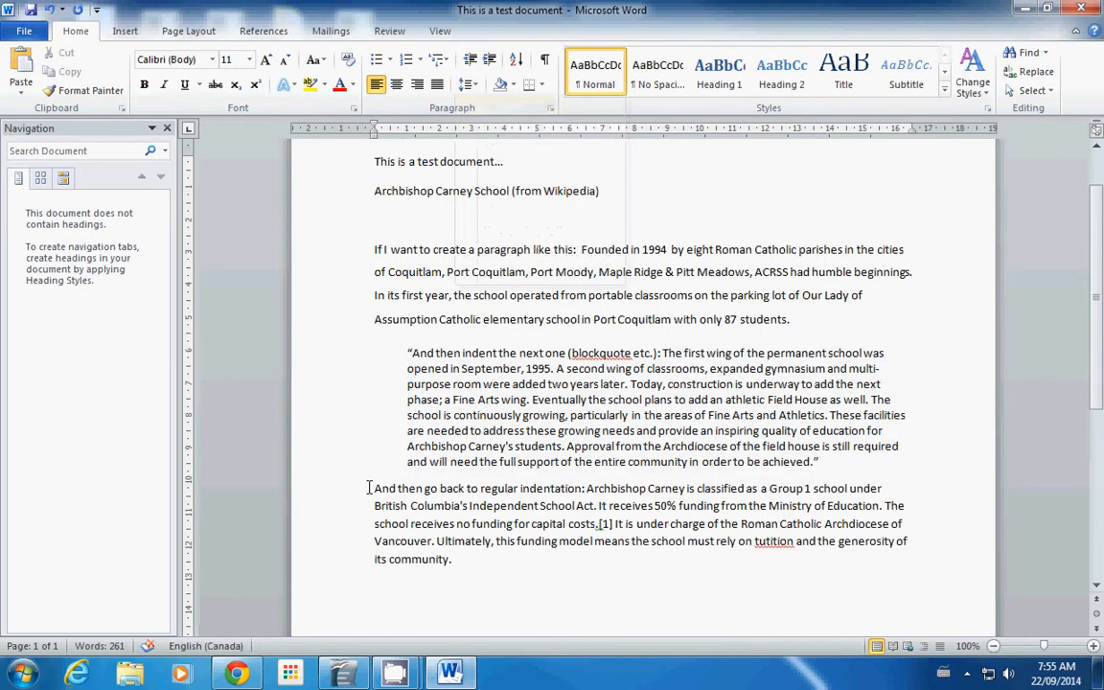
pyautogui.moveTo(372, 488); pyautogui.dragTo(458, 565)
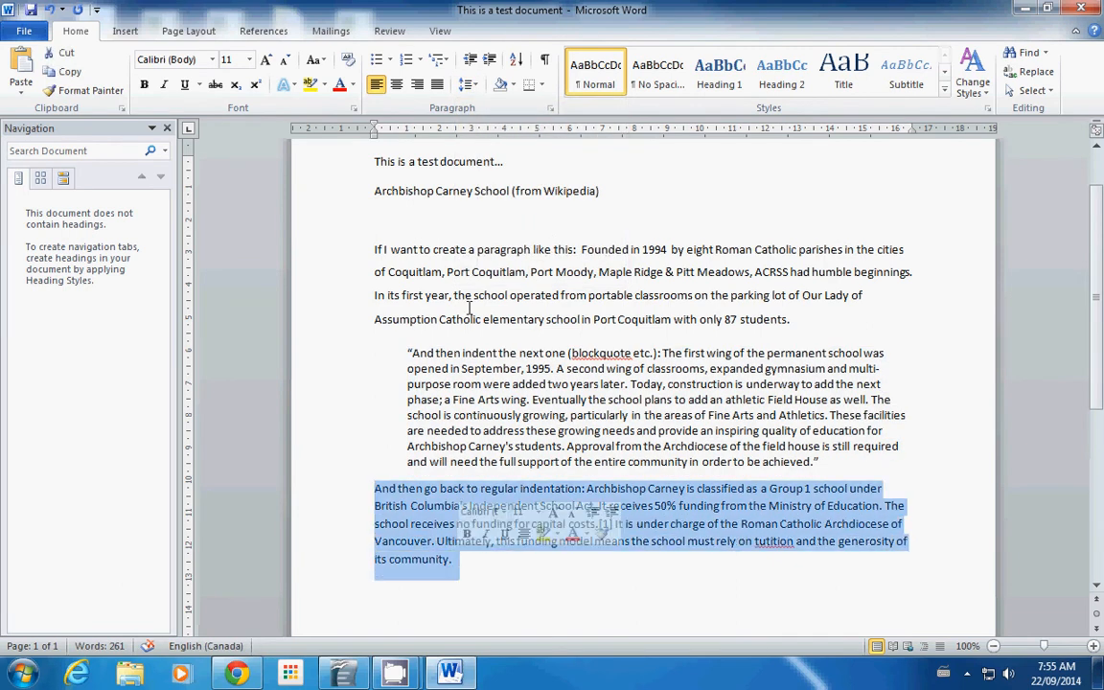
pyautogui.click(474, 86)
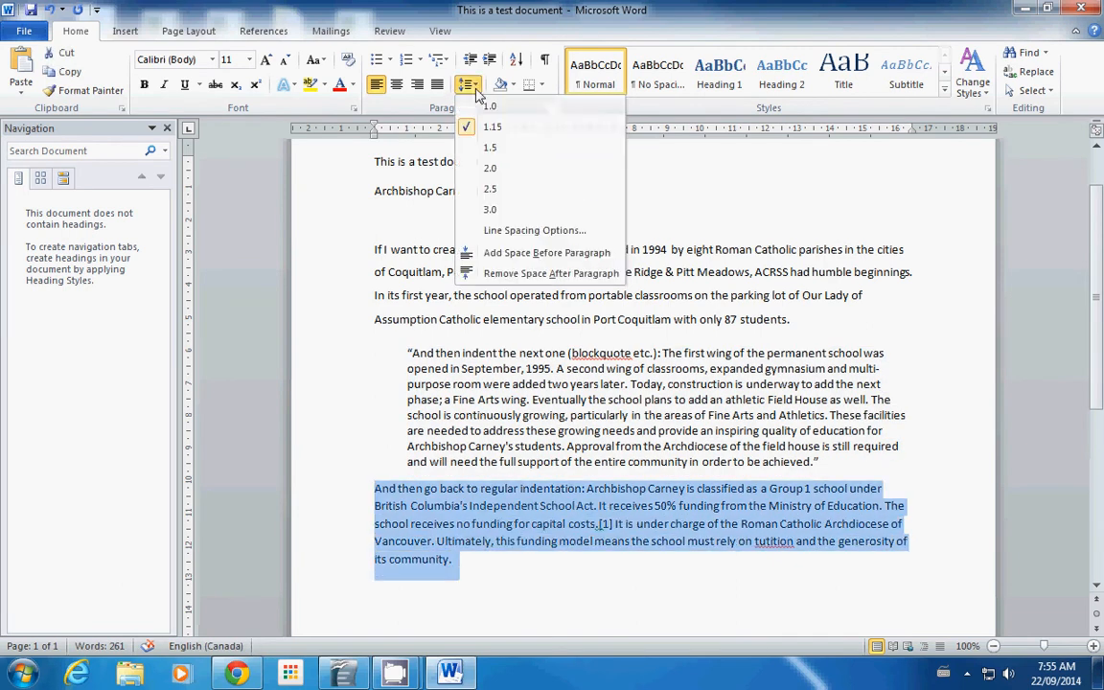
pyautogui.click(494, 152)
pyautogui.click(555, 267)
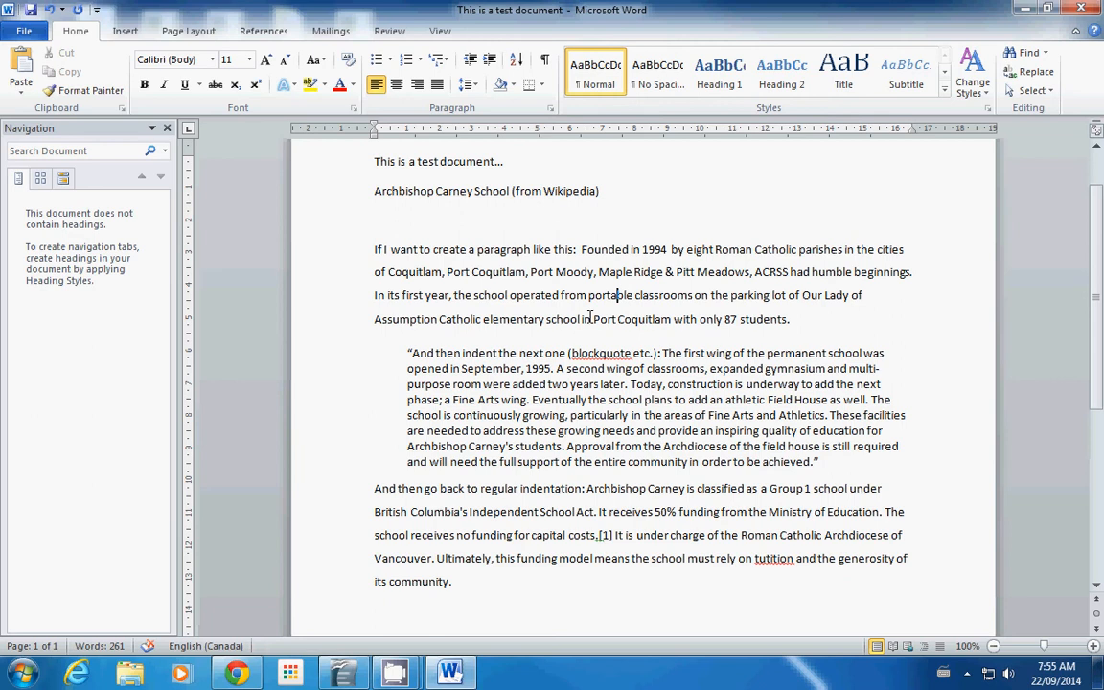
# Try Landscape orientation for the document's page and undo the change
pyautogui.click(194, 33)
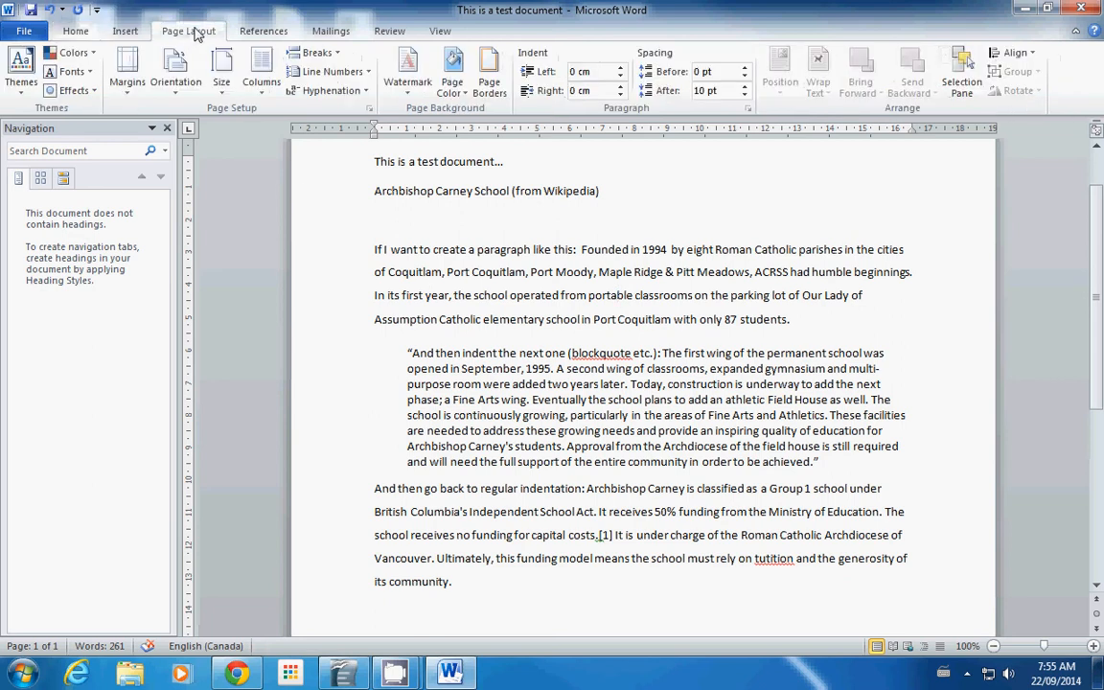
pyautogui.click(176, 92)
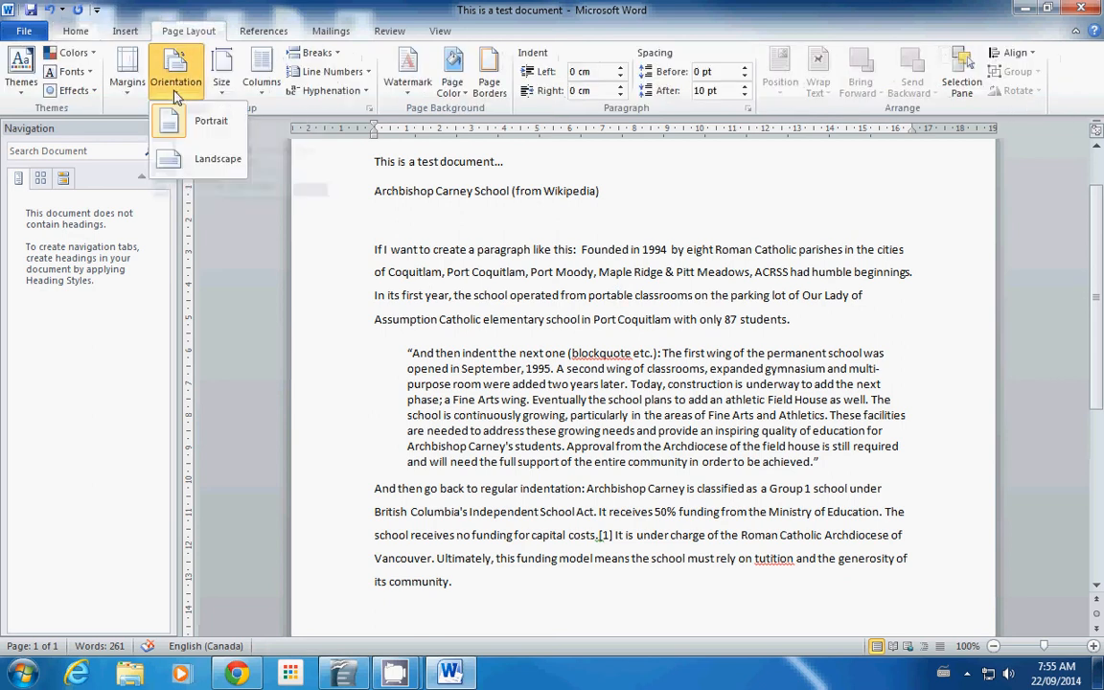
pyautogui.click(217, 161)
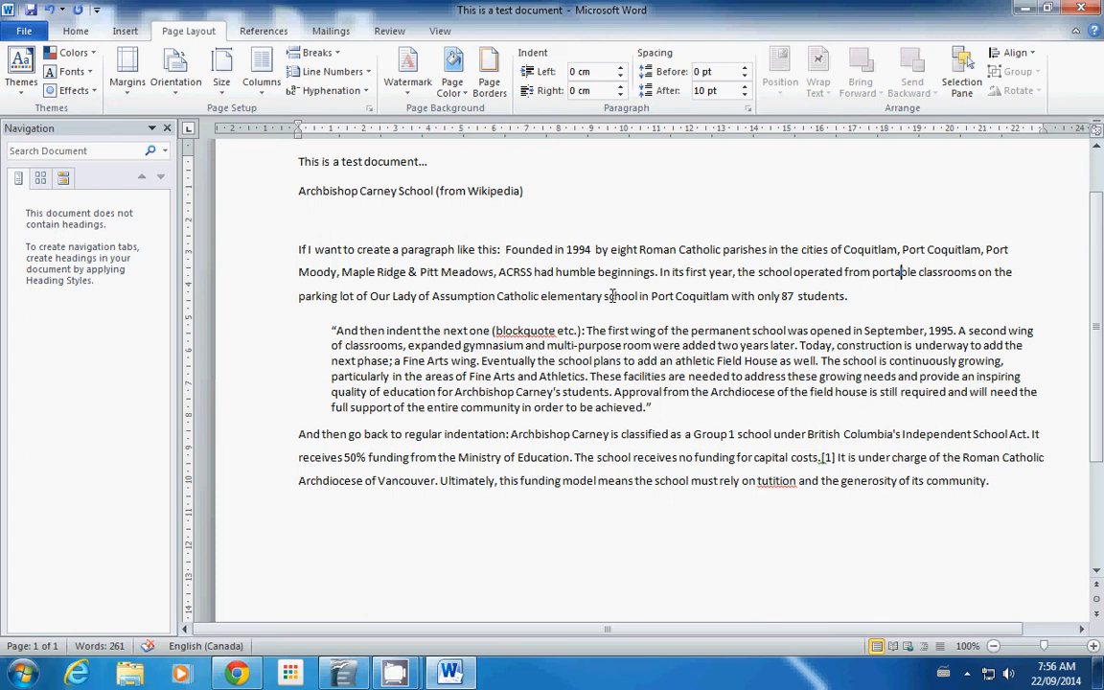
pyautogui.hotkey('ctrl', 'z')
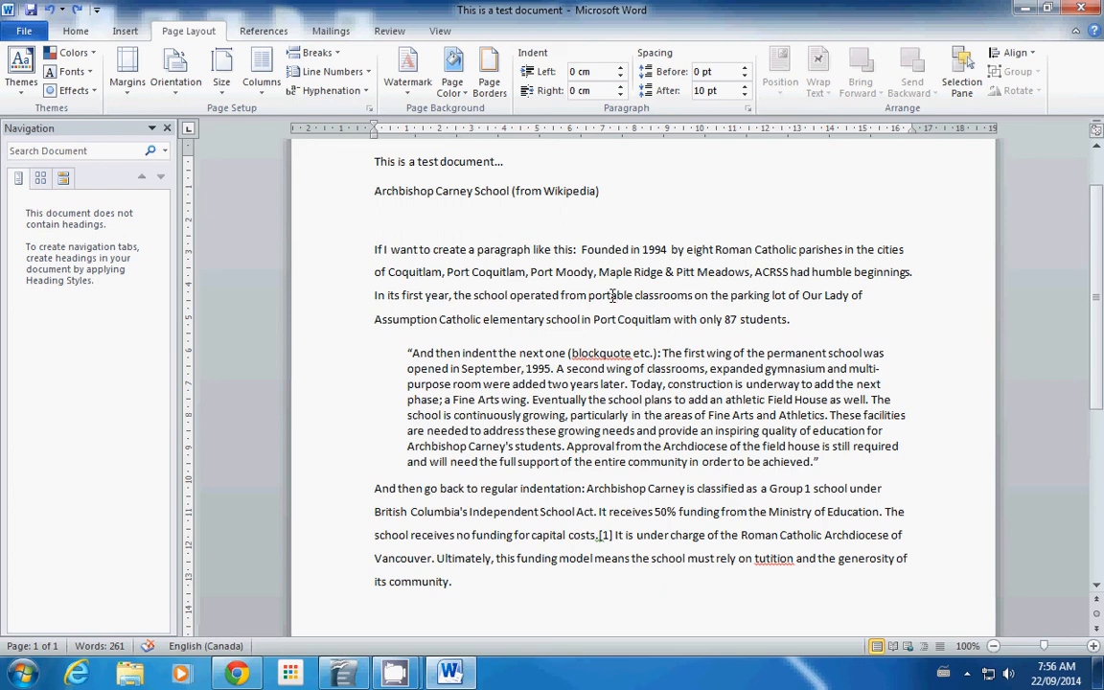
# Insert the school crest picture from the H: drive's demo\it8 folder on the empty line below the "Archbishop Carney School (from Wikipedia)" line
pyautogui.click(689, 230)
pyautogui.click(126, 31)
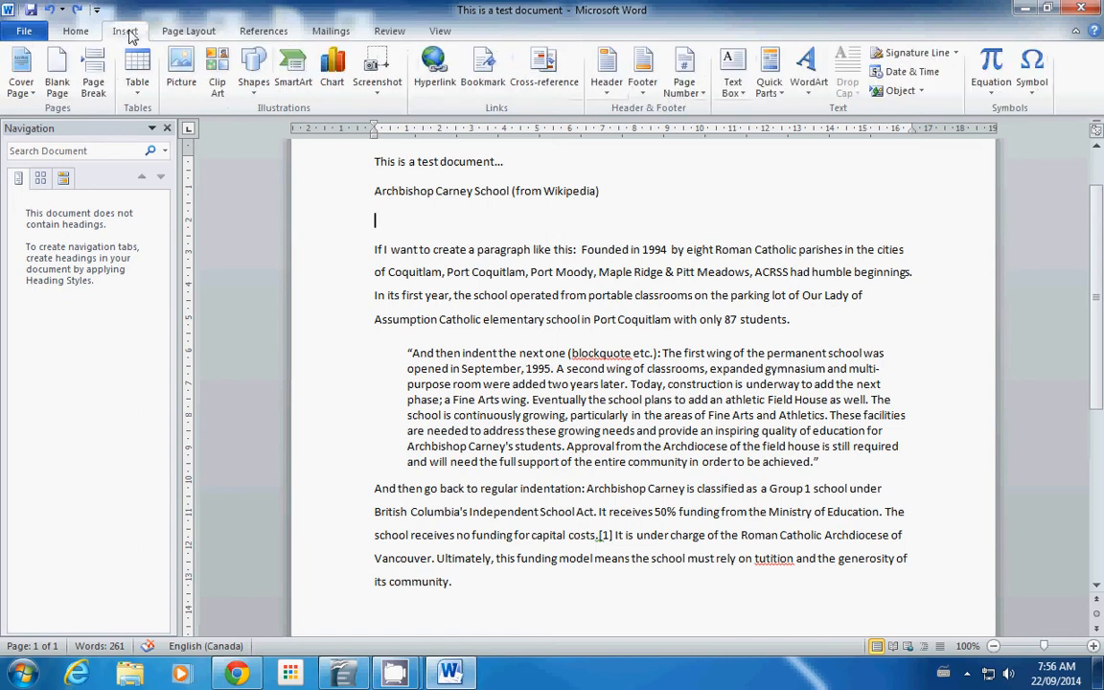
pyautogui.click(180, 69)
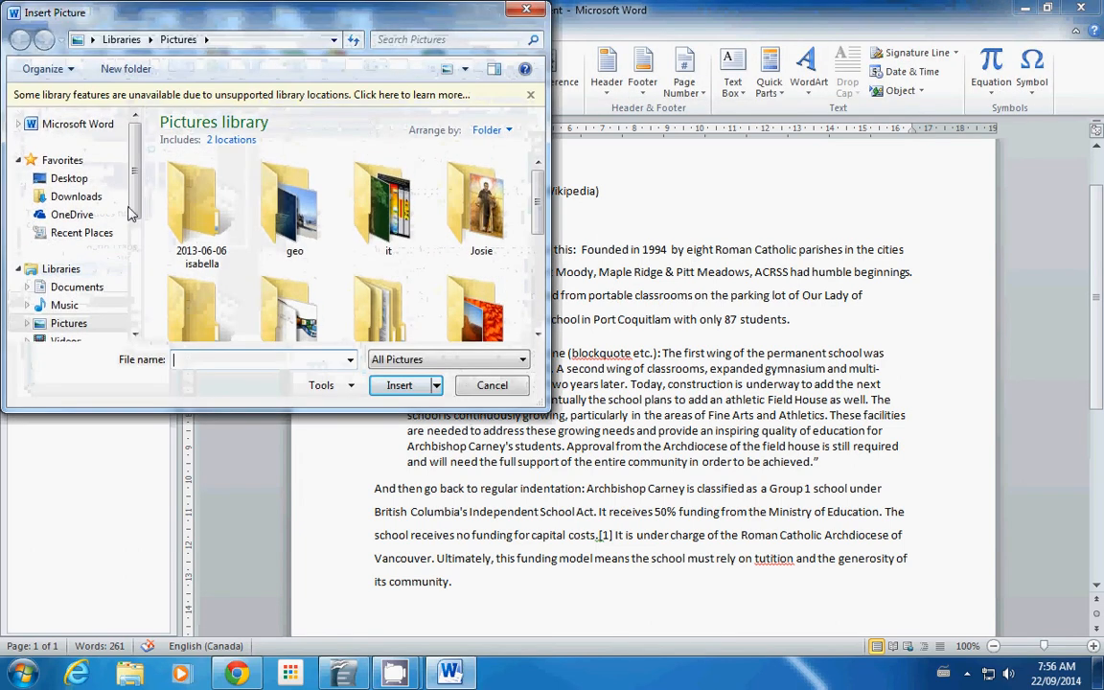
pyautogui.scroll(-3, 87, 249)
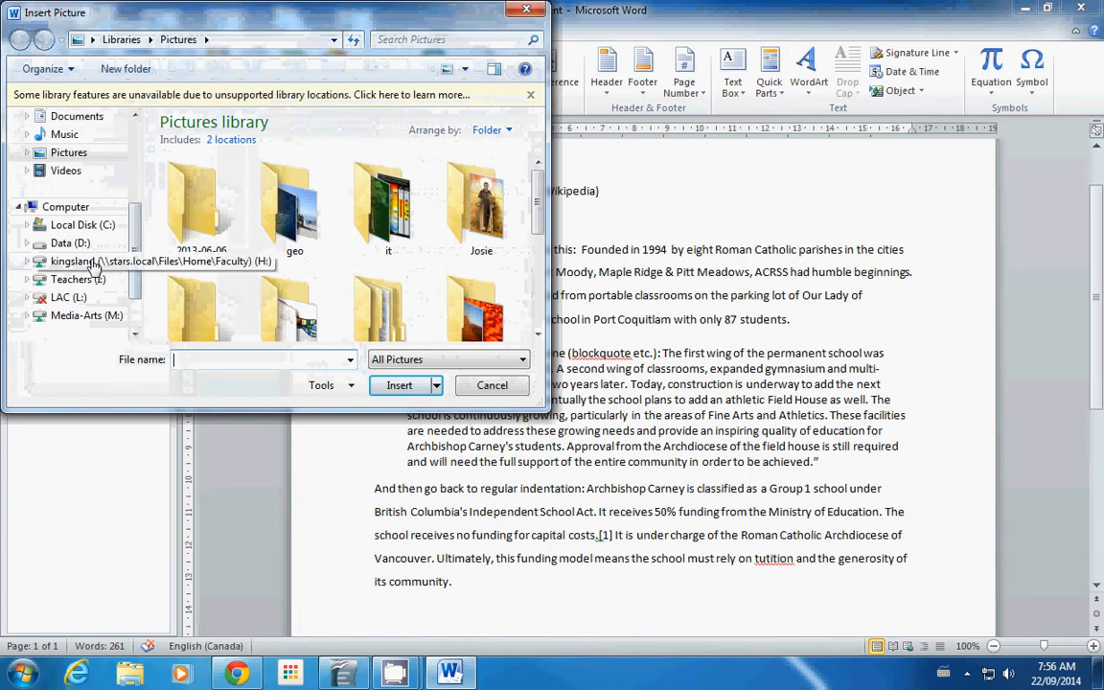
pyautogui.click(93, 261)
pyautogui.scroll(-4, 326, 278)
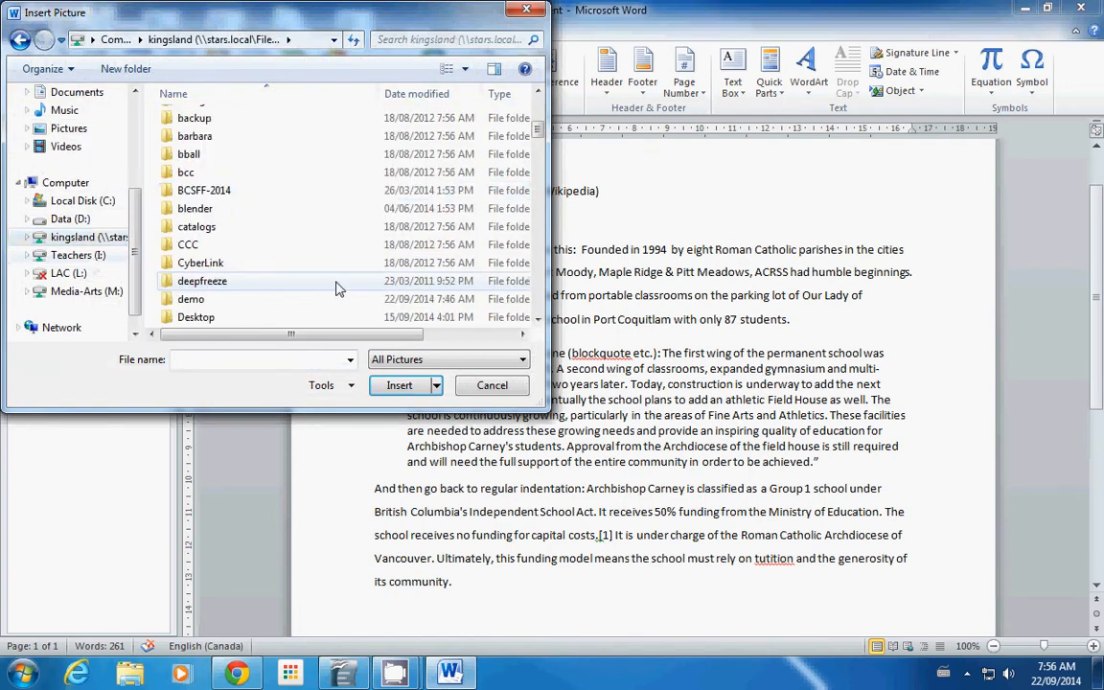
pyautogui.scroll(-2, 301, 259)
pyautogui.doubleClick(190, 191)
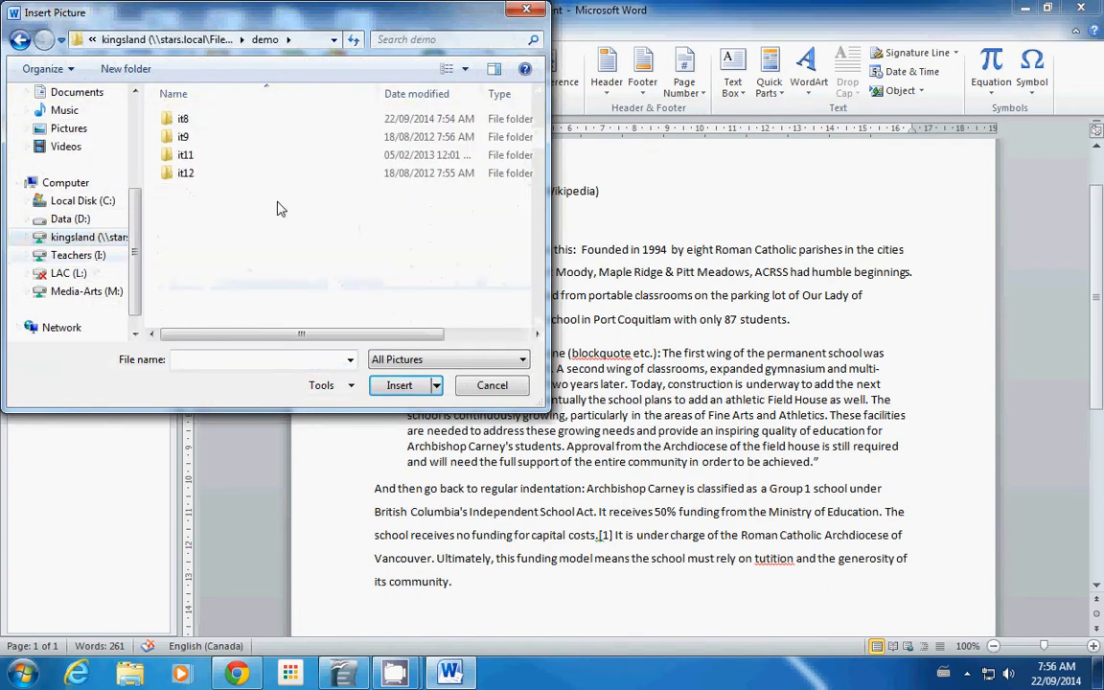
pyautogui.doubleClick(192, 119)
pyautogui.doubleClick(211, 122)
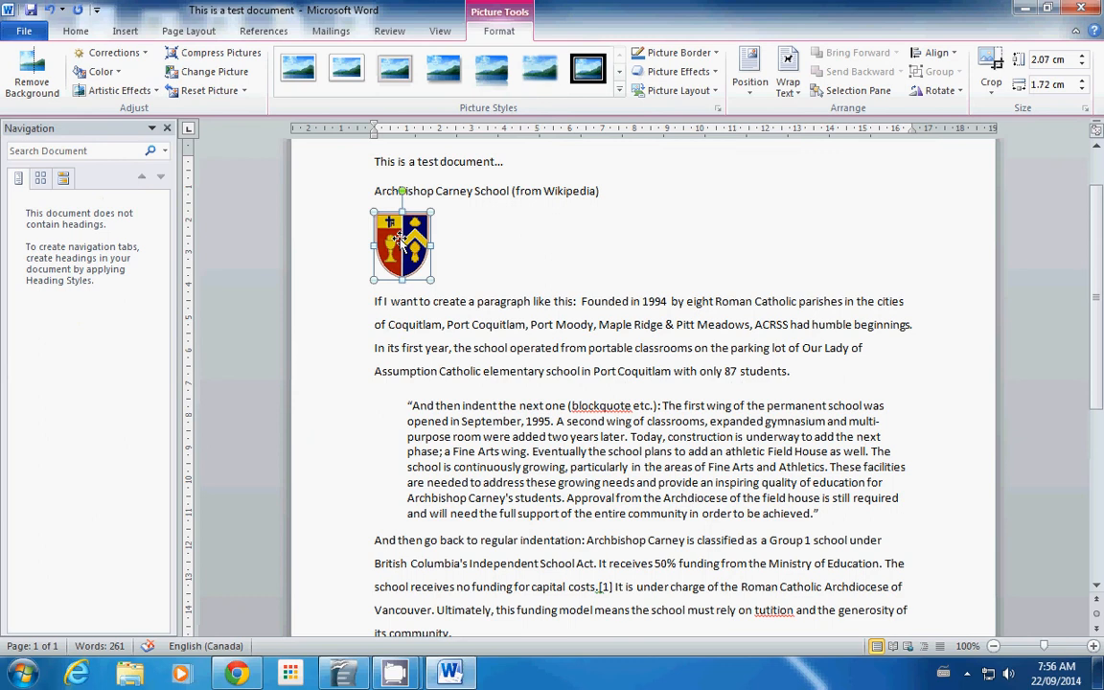
# Set the crest's text wrapping to Square and move it to the right side of the first body paragraph
pyautogui.click(800, 97)
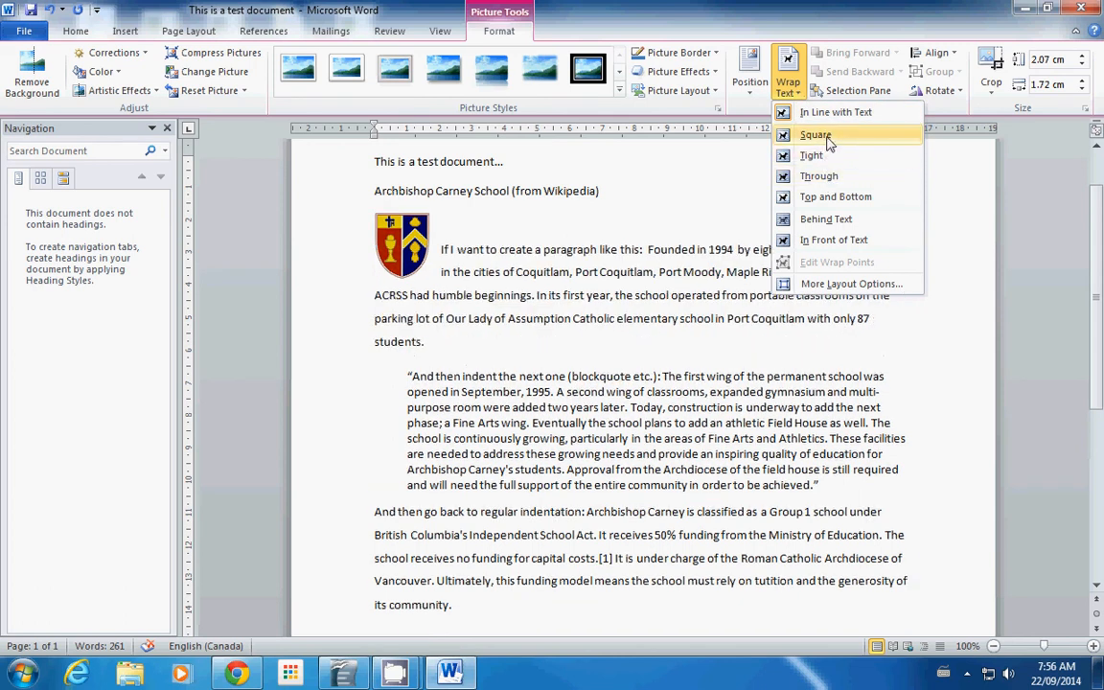
pyautogui.click(828, 141)
pyautogui.moveTo(390, 244); pyautogui.dragTo(855, 276)
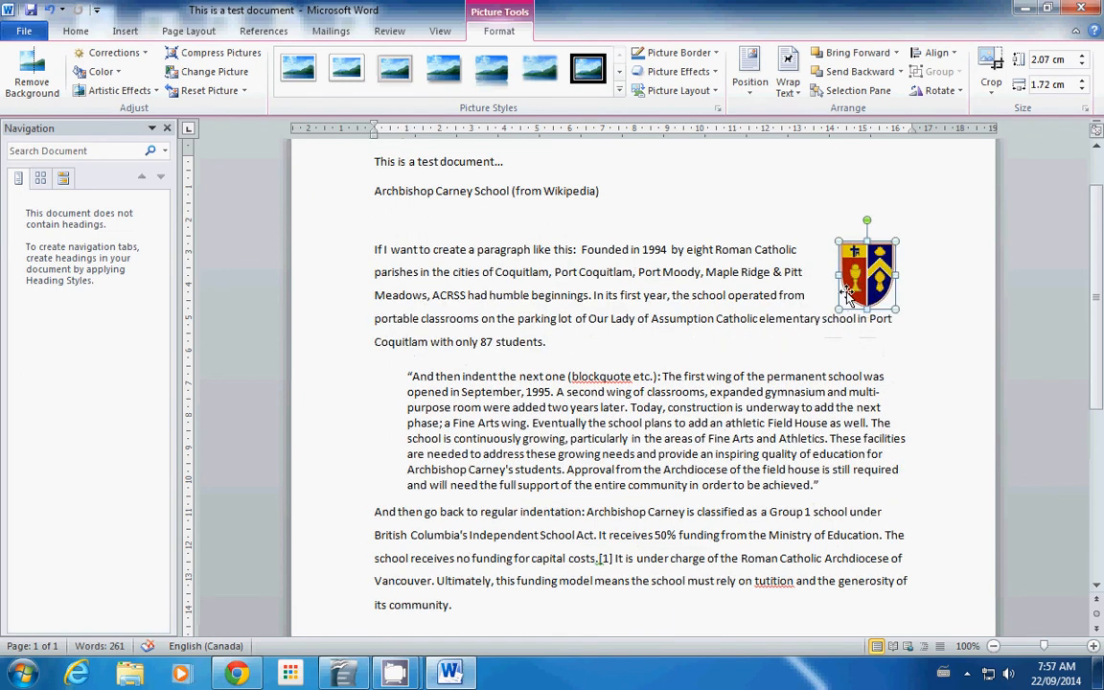
# Enlarge the crest proportionally to about 5.12 cm high and 4.24 cm wide
pyautogui.moveTo(836, 310); pyautogui.dragTo(784, 343)
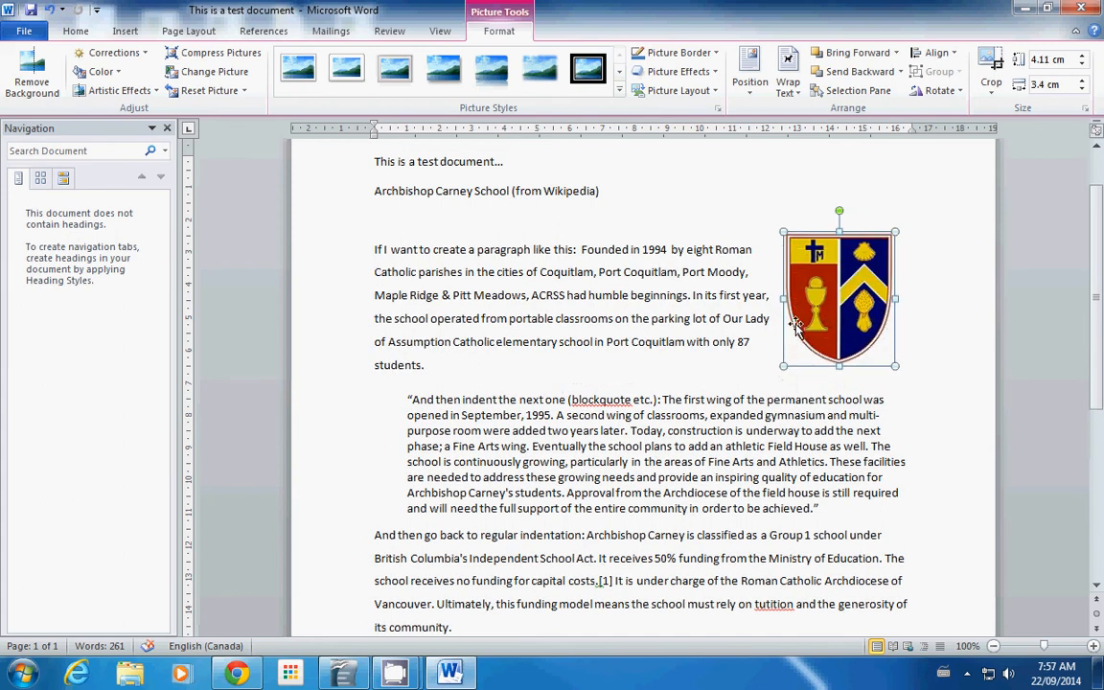
pyautogui.moveTo(783, 230); pyautogui.dragTo(756, 199)
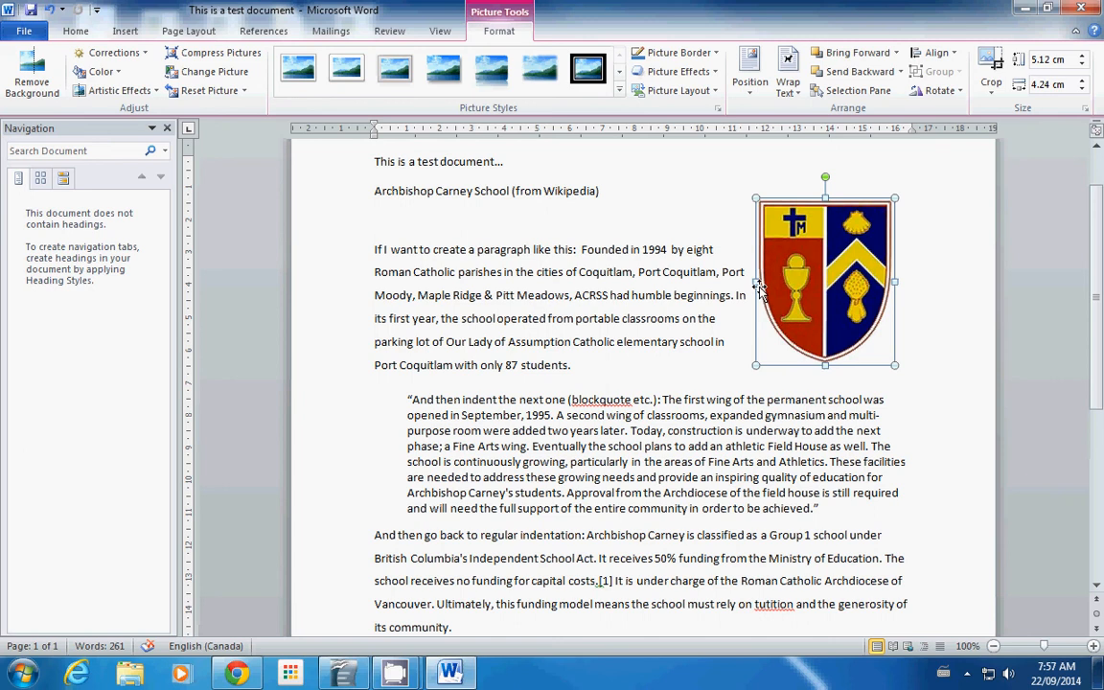
# Try stretching the crest to about 7.28 cm high and 7.44 cm wide, and undo both stretches
pyautogui.moveTo(825, 365); pyautogui.dragTo(825, 437)
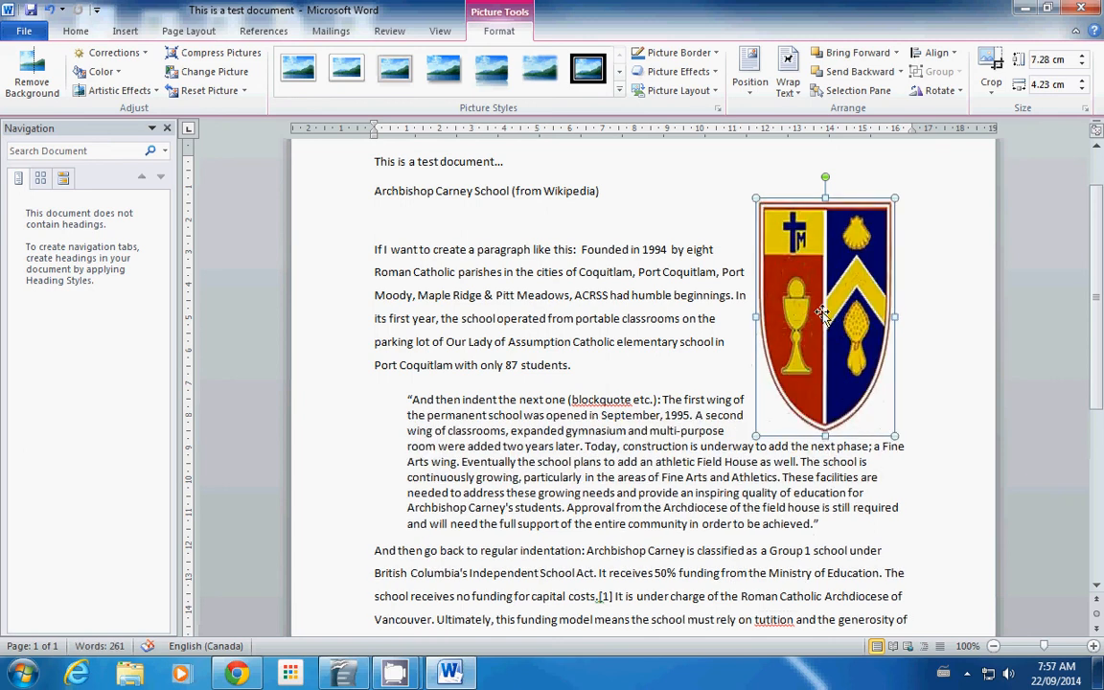
pyautogui.moveTo(756, 316); pyautogui.dragTo(655, 310)
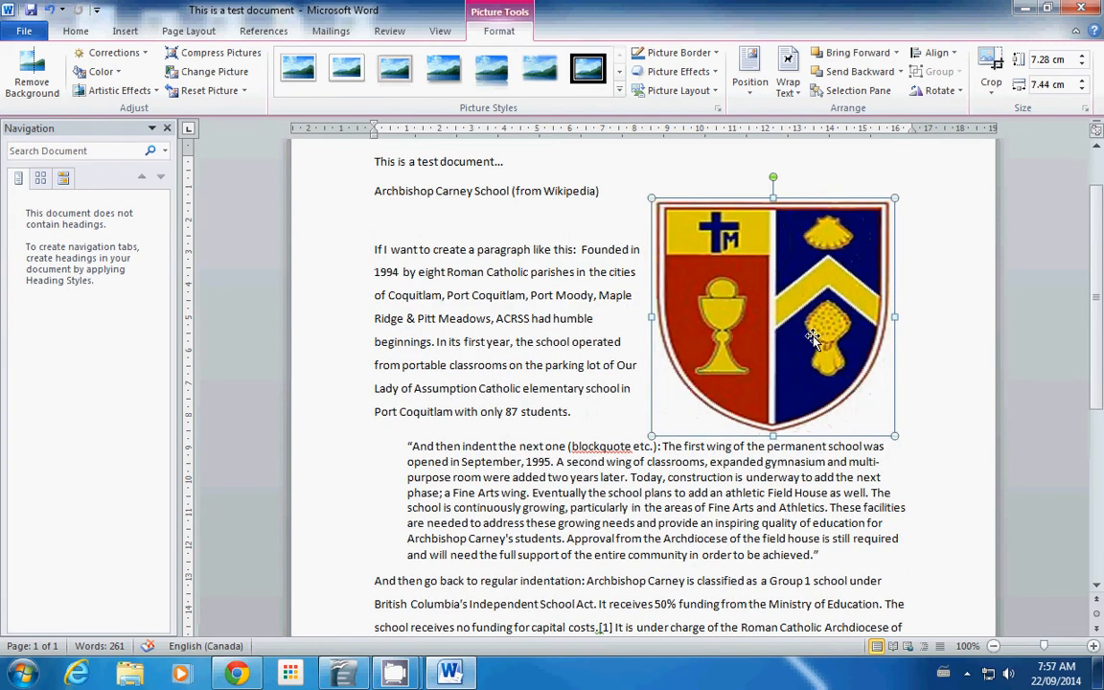
pyautogui.hotkey('ctrl', 'z')
pyautogui.hotkey('ctrl', 'z')
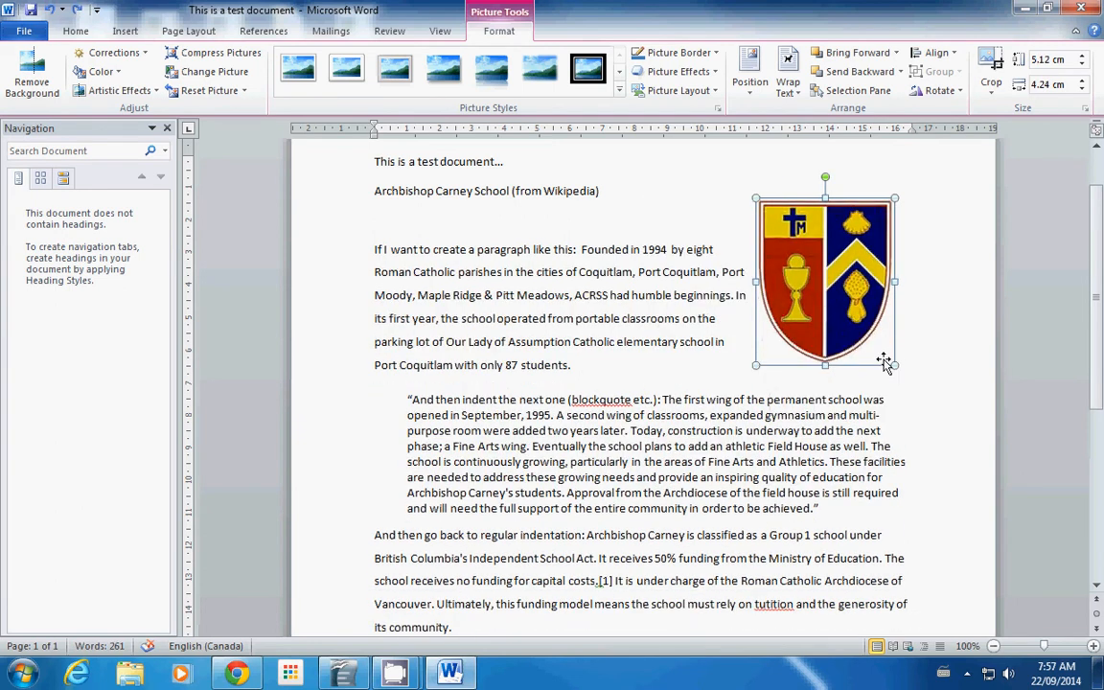
# Resize the crest proportionally to about 4.79 cm high and 3.97 cm wide and move it slightly down beside the first body paragraph
pyautogui.moveTo(756, 366); pyautogui.dragTo(798, 360)
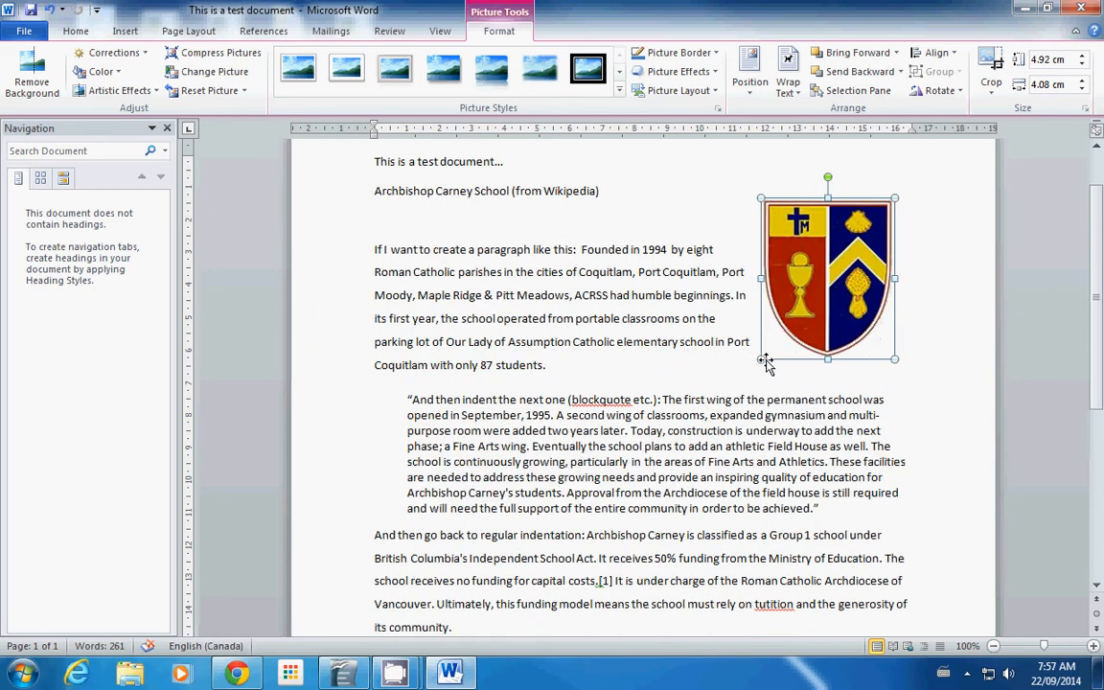
pyautogui.moveTo(756, 364); pyautogui.dragTo(748, 375)
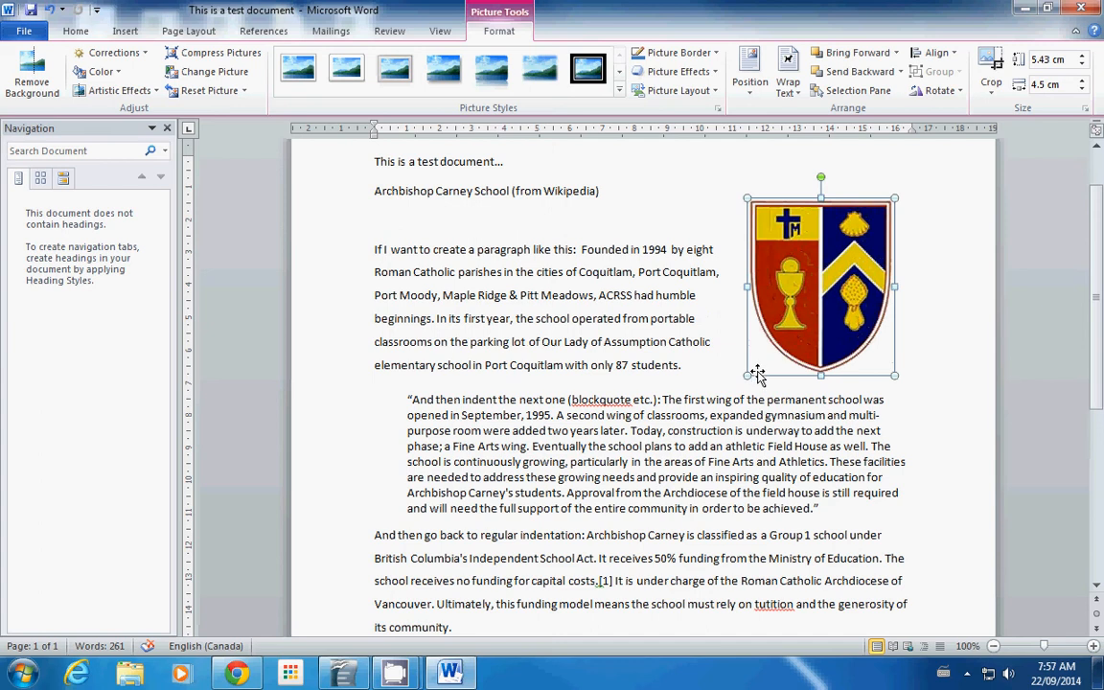
pyautogui.moveTo(751, 379); pyautogui.dragTo(784, 360)
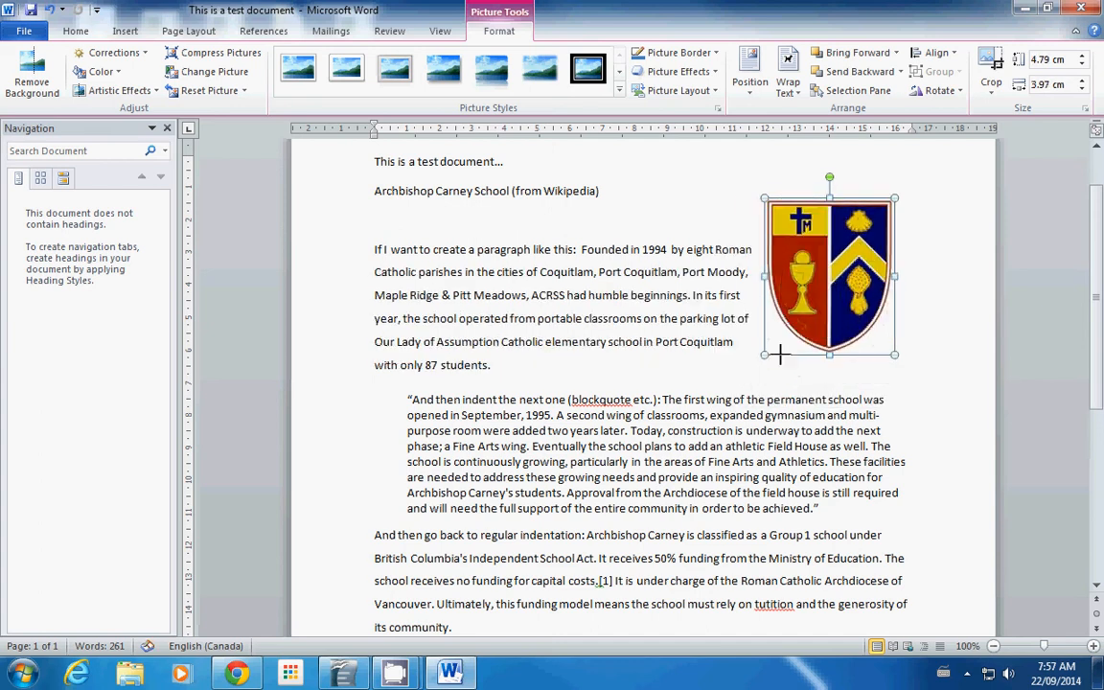
pyautogui.moveTo(835, 274); pyautogui.dragTo(830, 305)
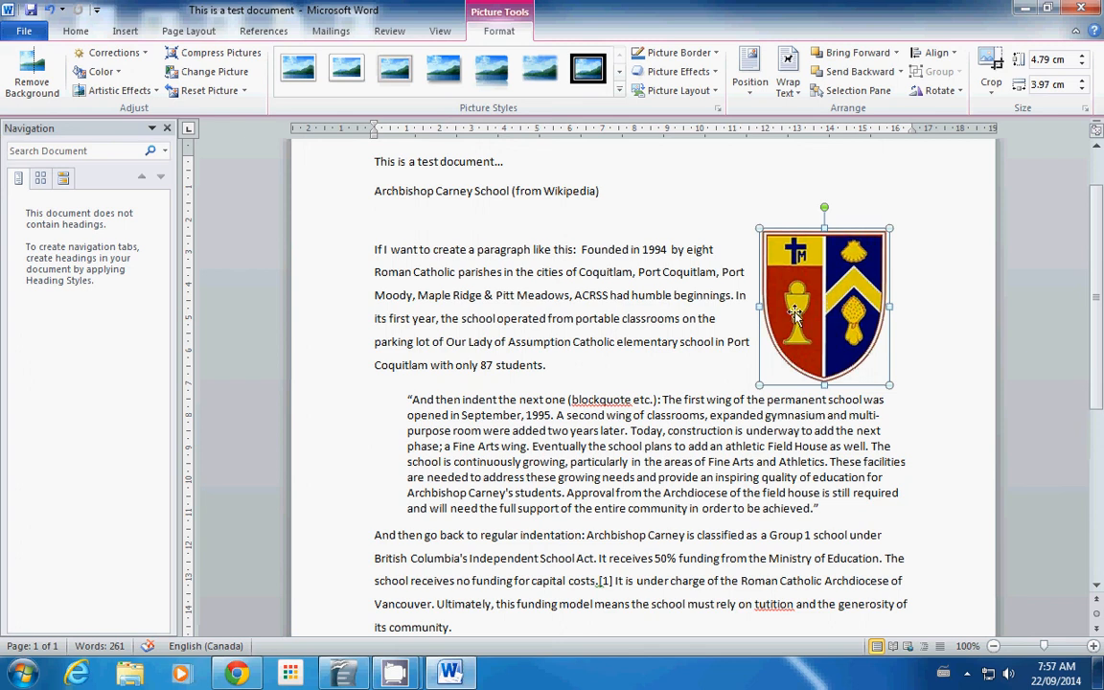
# Save the document and save a PDF copy named "This is a test document" in the demo\it8 folder
pyautogui.click(29, 32)
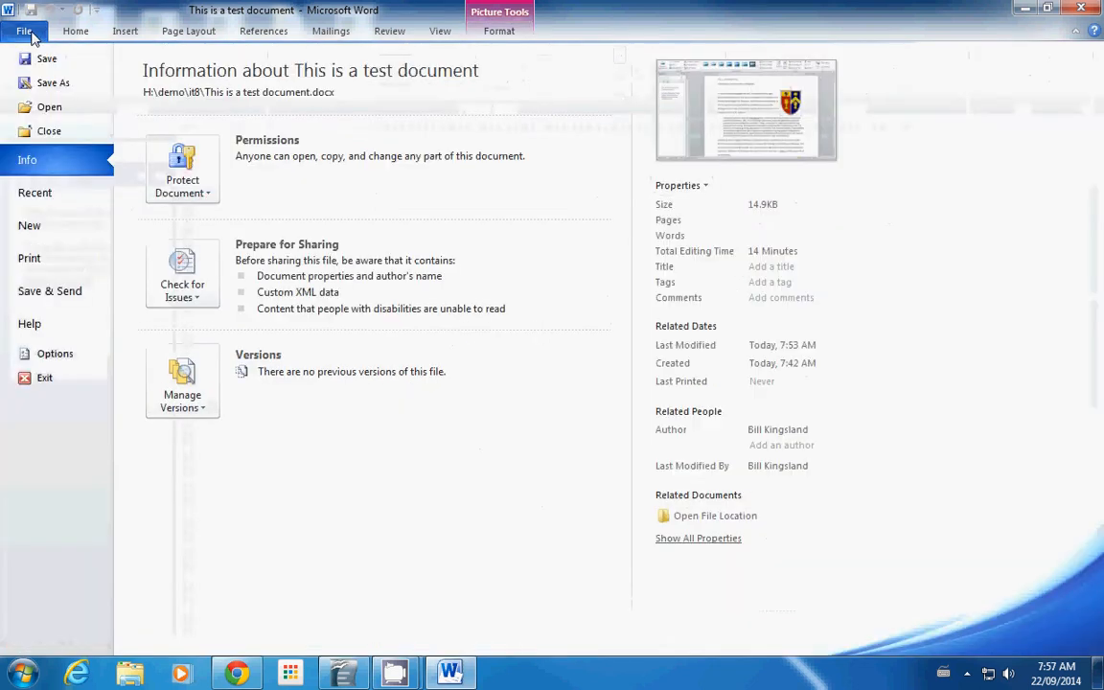
pyautogui.click(42, 58)
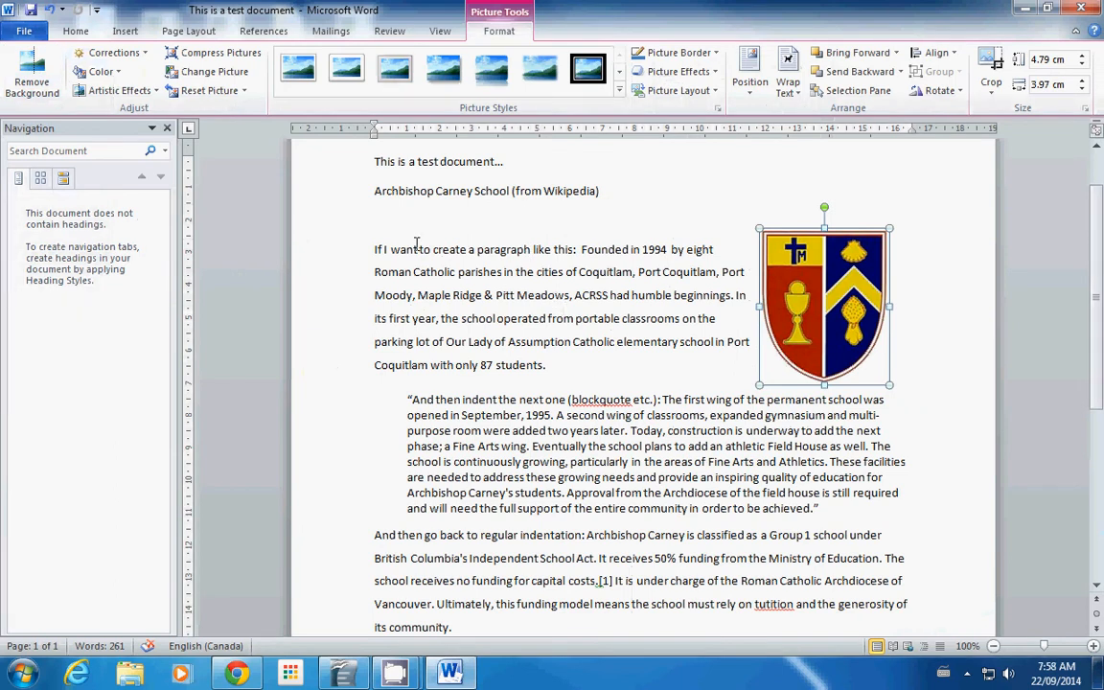
pyautogui.click(25, 31)
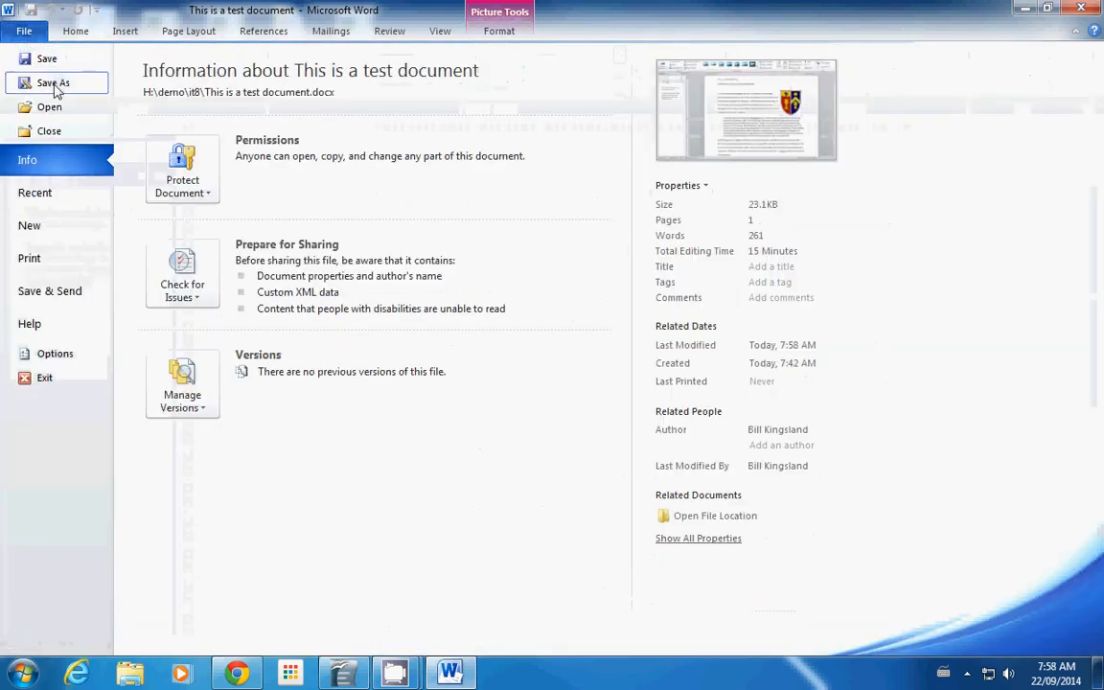
pyautogui.click(50, 82)
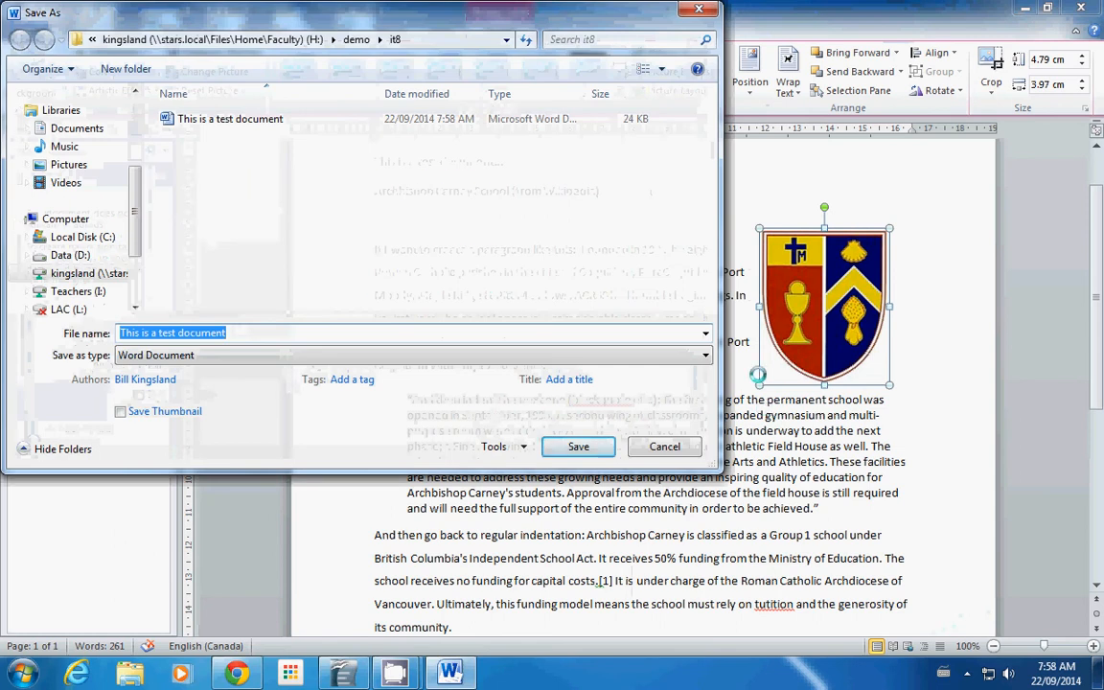
pyautogui.click(706, 356)
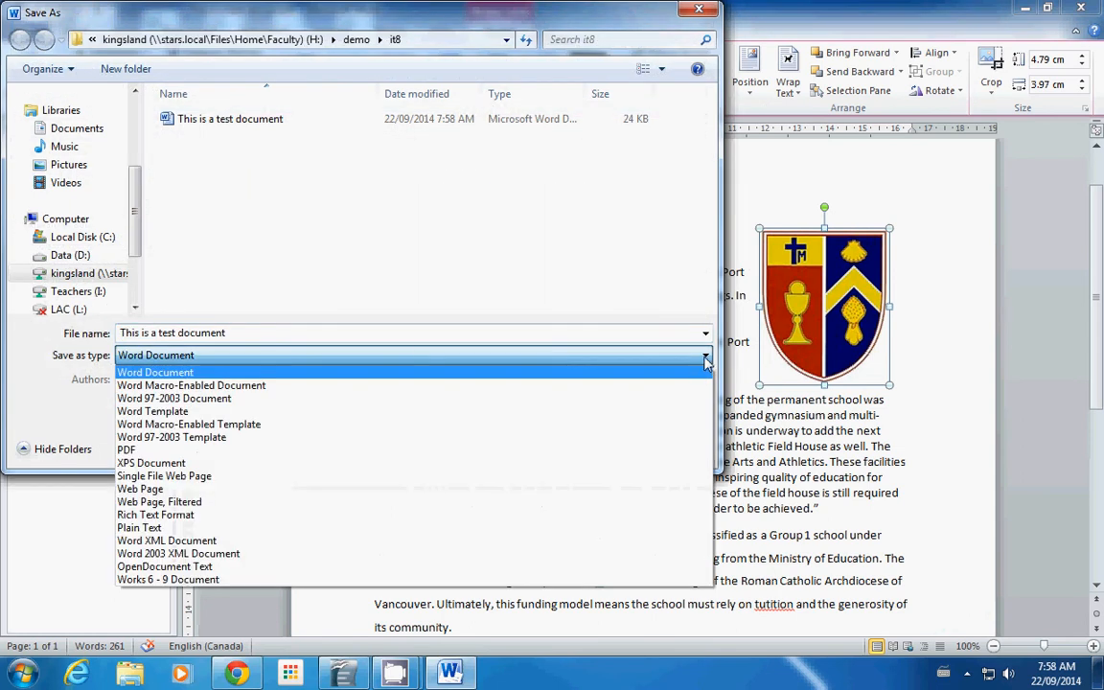
pyautogui.click(230, 409)
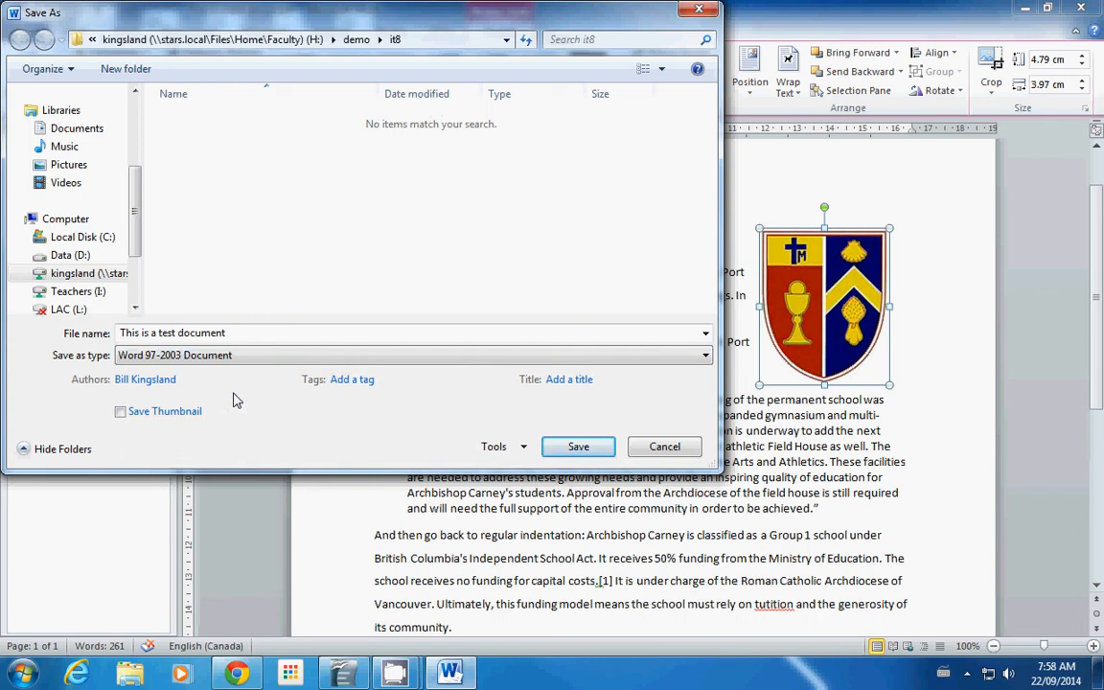
pyautogui.click(705, 357)
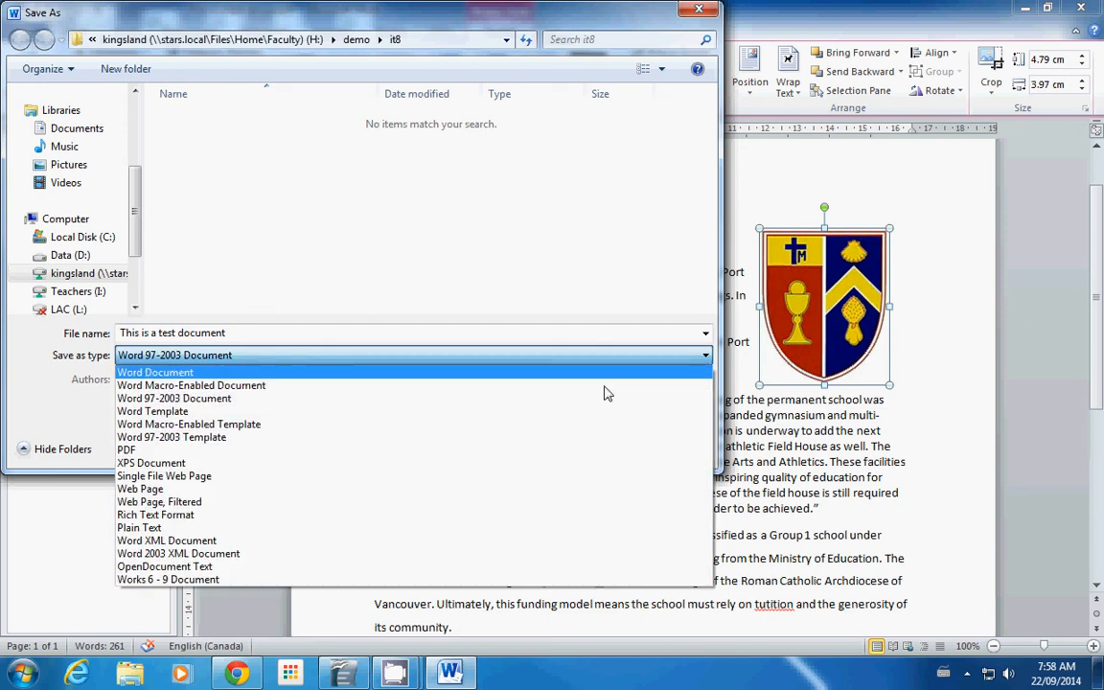
pyautogui.click(149, 452)
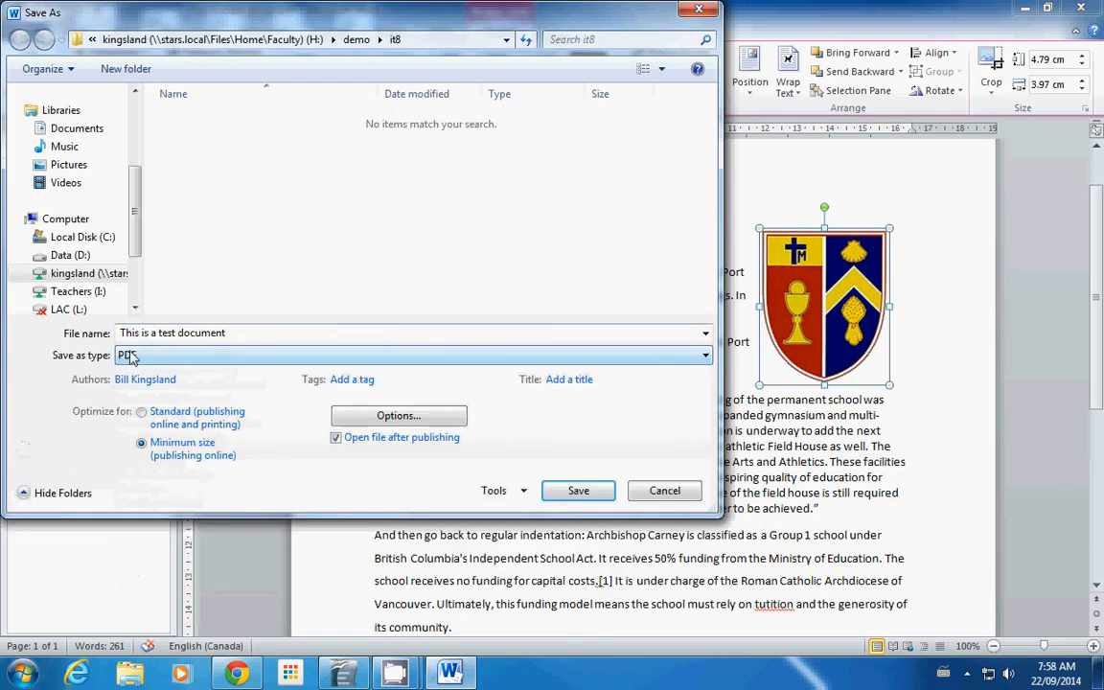
pyautogui.click(579, 494)
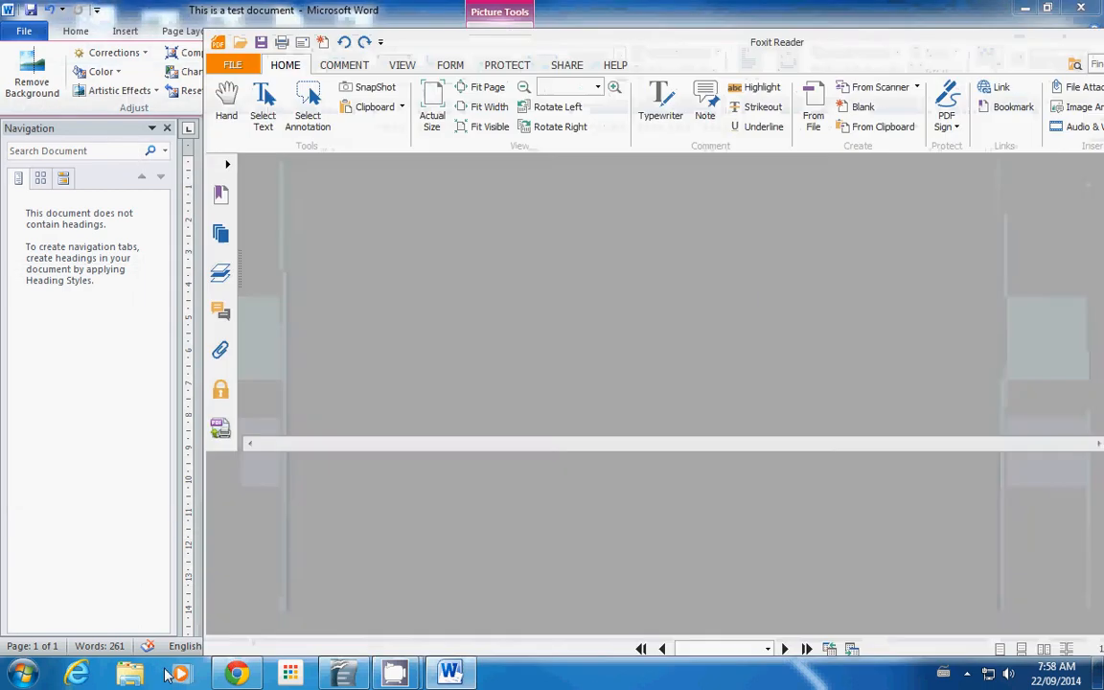
# View the published PDF in Foxit Reader, close it, and maximize the Word window
pyautogui.moveTo(897, 20); pyautogui.dragTo(785, 64)
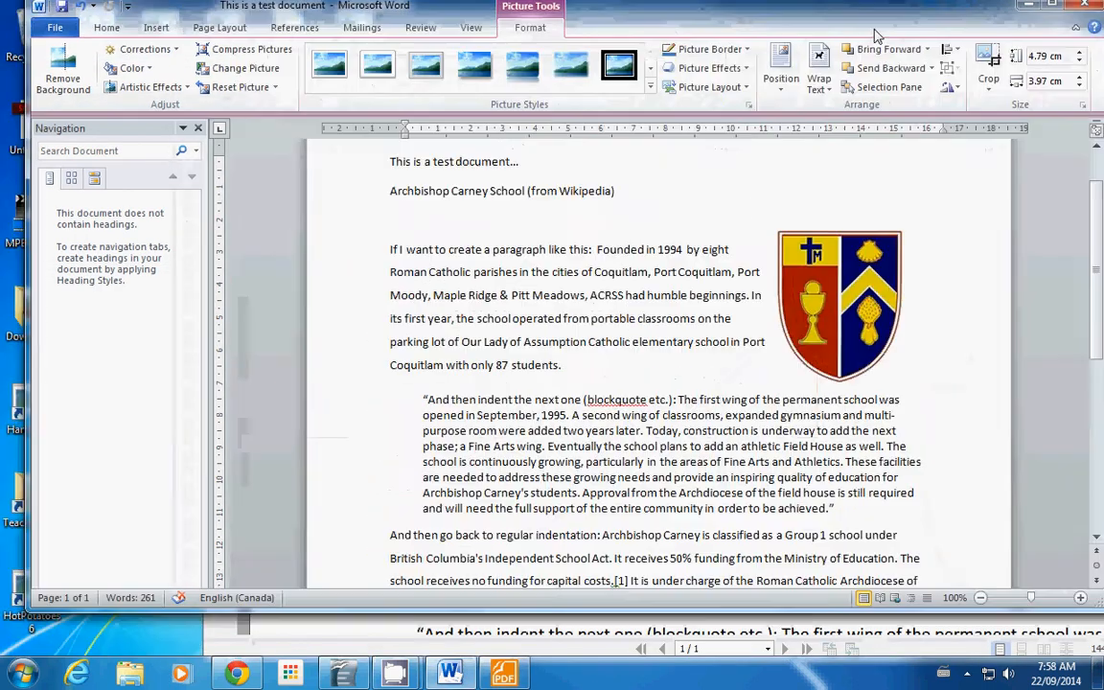
pyautogui.click(1050, 62)
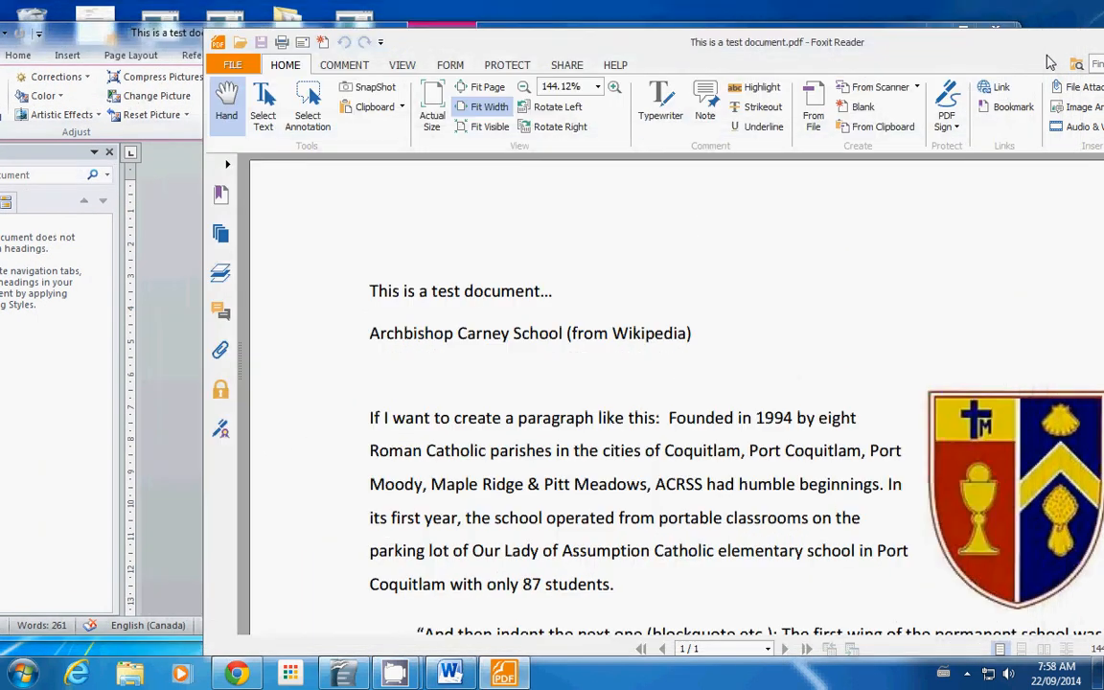
pyautogui.moveTo(982, 46); pyautogui.dragTo(796, 42)
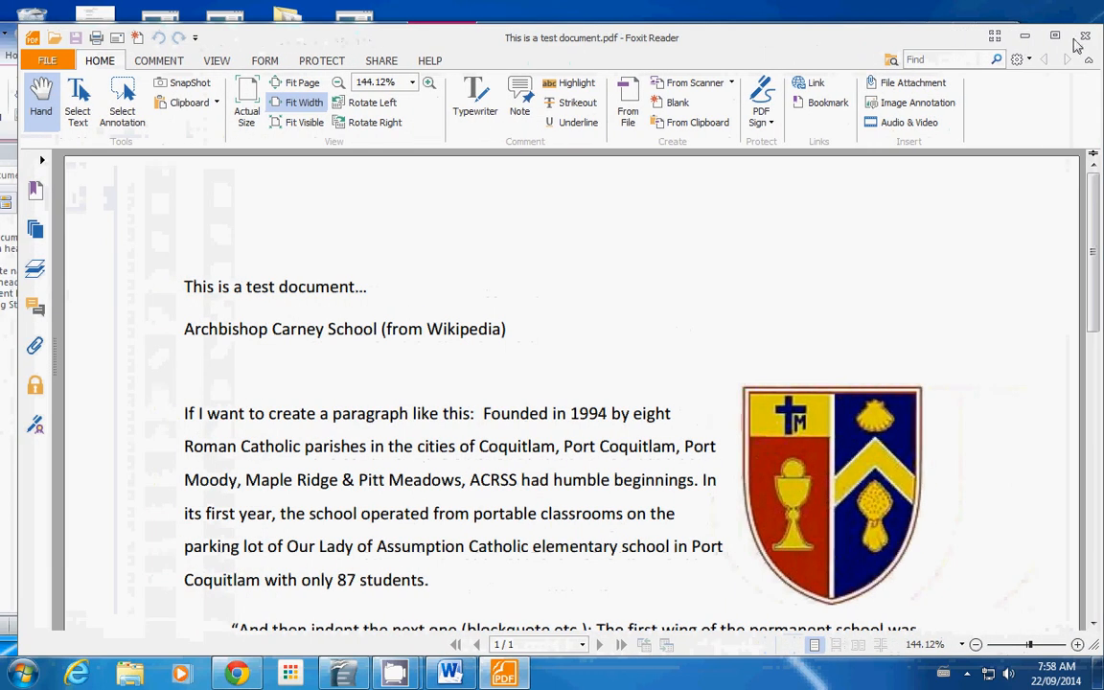
pyautogui.click(1083, 37)
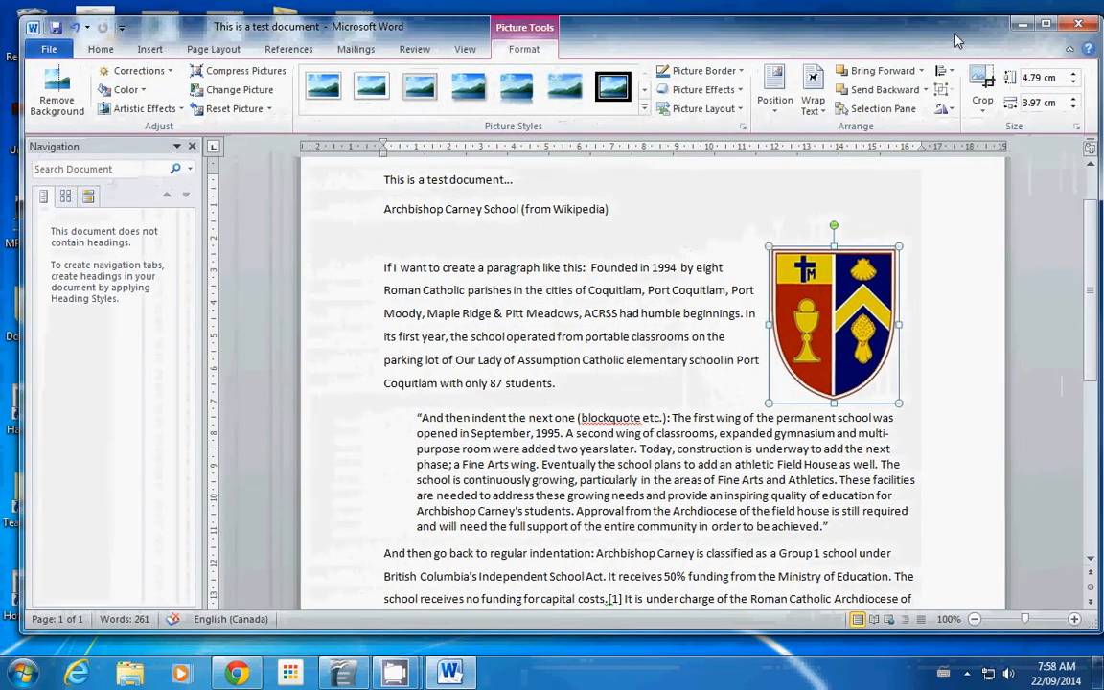
pyautogui.doubleClick(955, 40)
# Open the H: drive's demo\it8 folder in Windows Explorer and select the PDF "This is a test document"
pyautogui.click(133, 674)
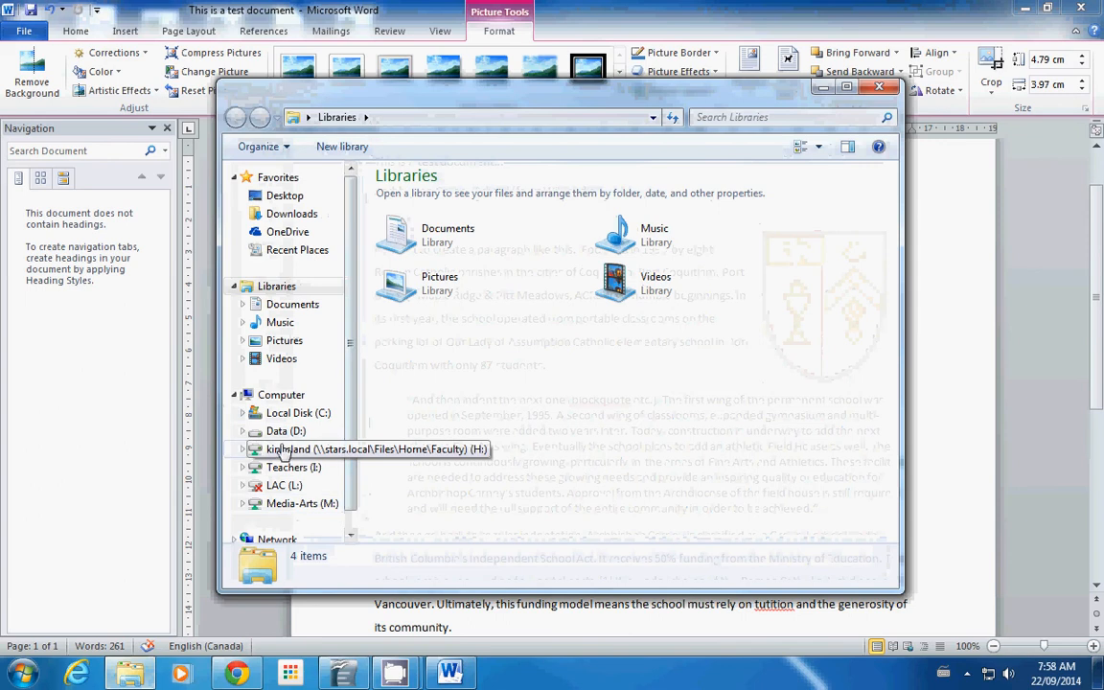
pyautogui.click(280, 450)
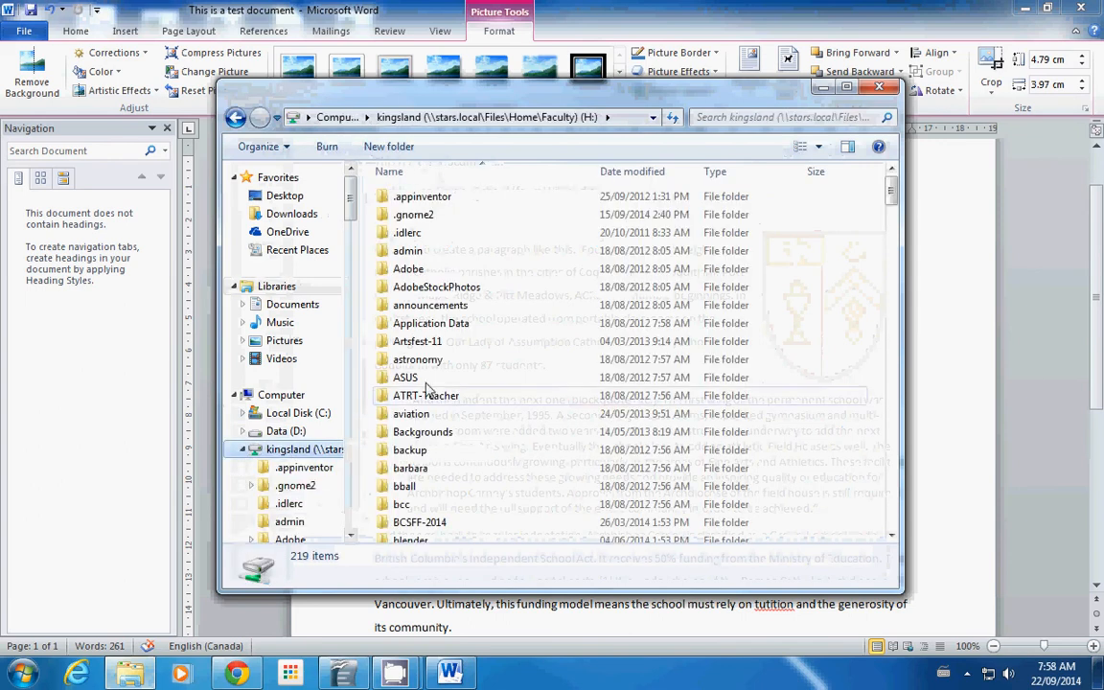
pyautogui.click(492, 401)
pyautogui.scroll(-5, 492, 412)
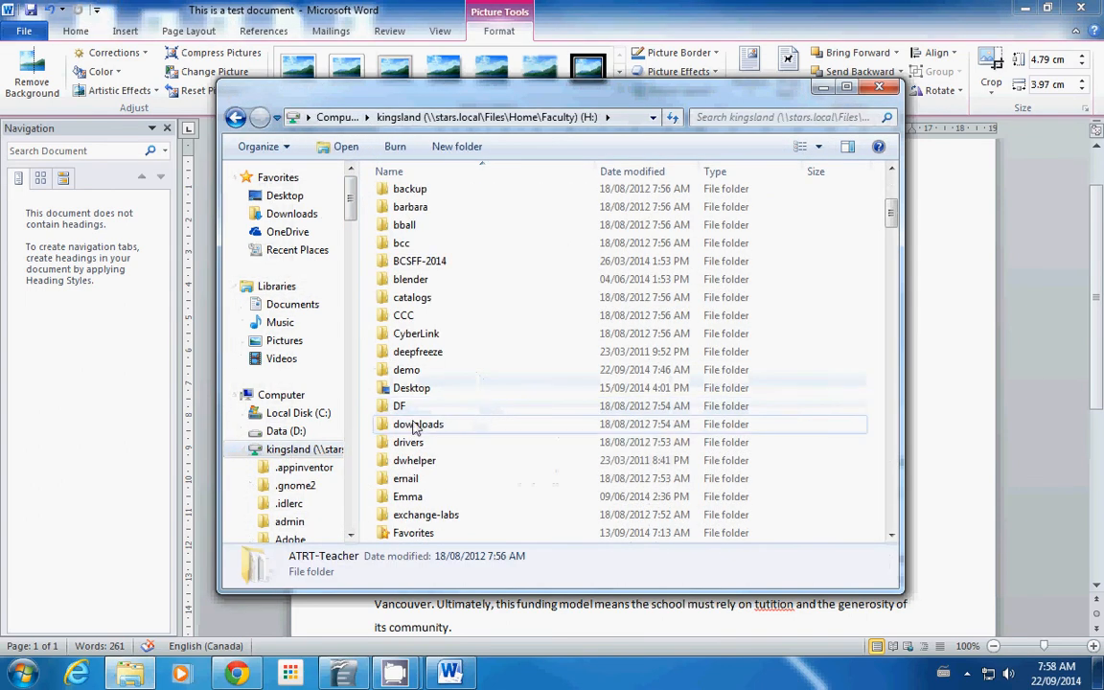
pyautogui.doubleClick(408, 360)
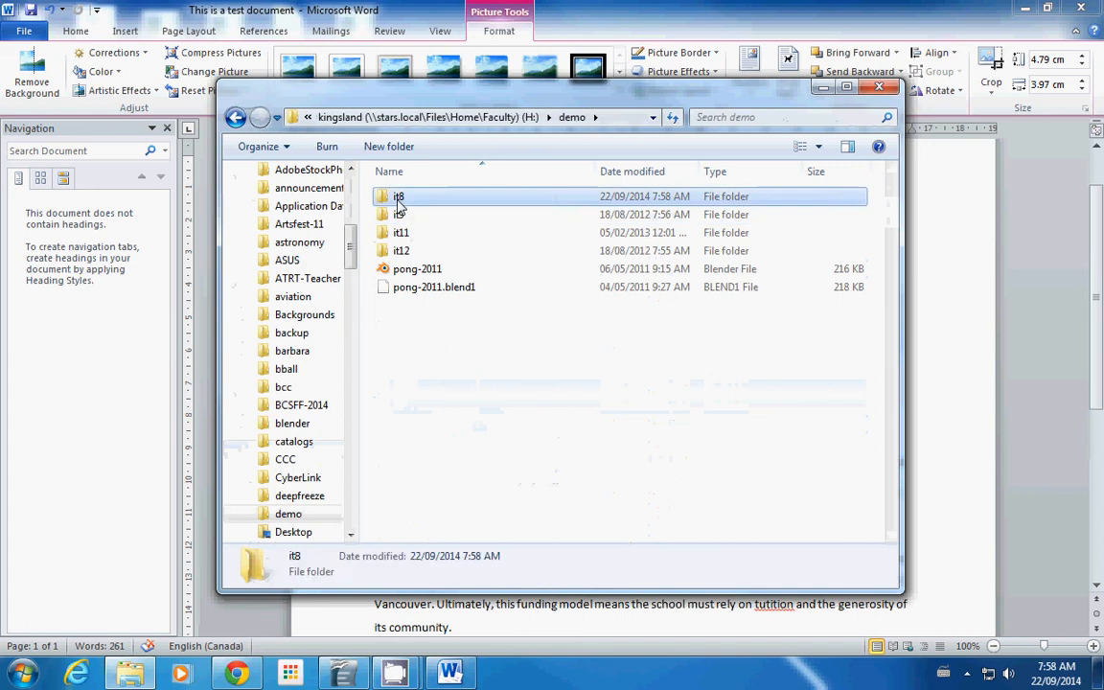
pyautogui.doubleClick(399, 198)
pyautogui.click(432, 237)
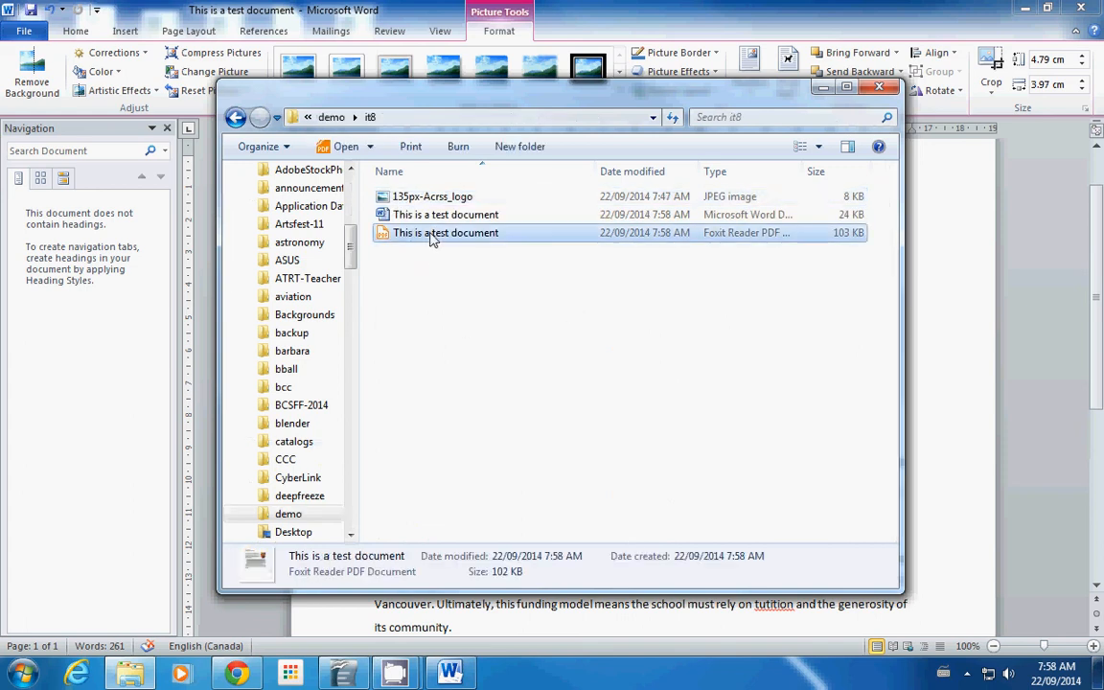
# Open the PDF "This is a test document" in Foxit Reader to check its layout, and close it
pyautogui.doubleClick(431, 239)
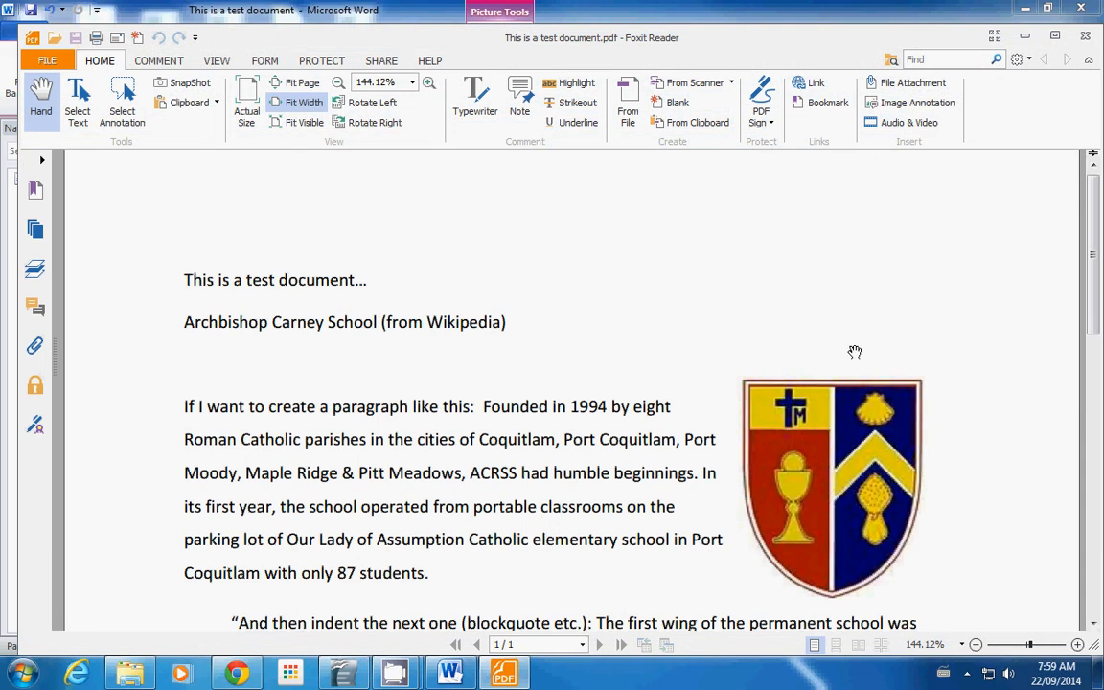
pyautogui.click(1086, 37)
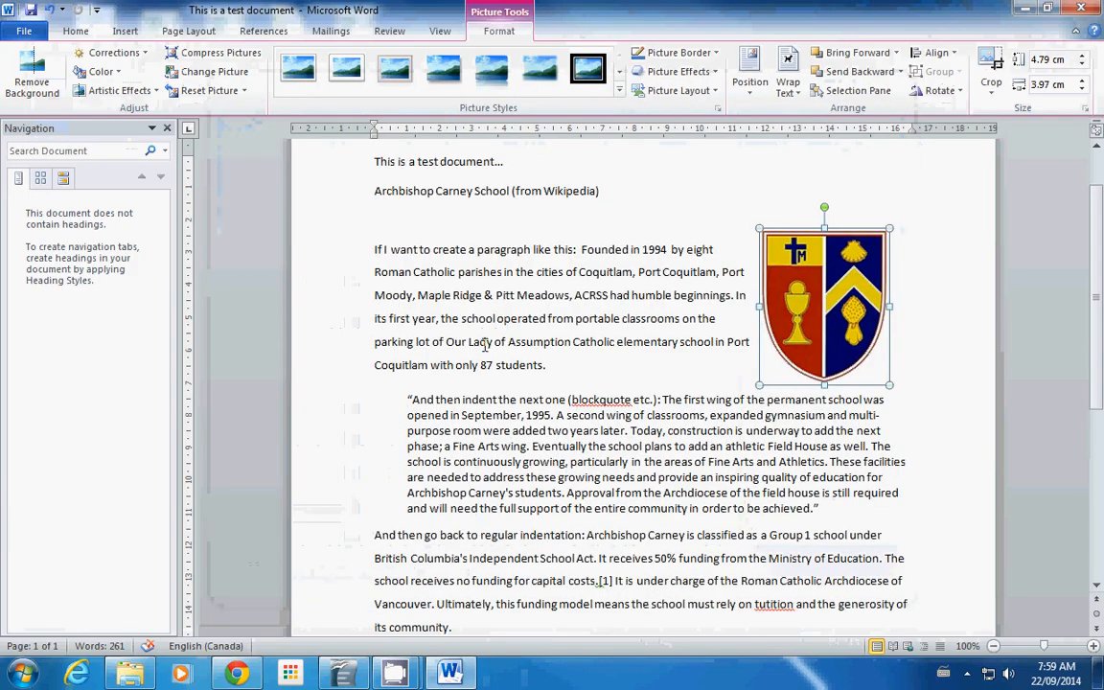
# Copy the final paragraph starting "And then go back to regular indentation" and paste a duplicate directly below it
pyautogui.scroll(-2, 508, 327)
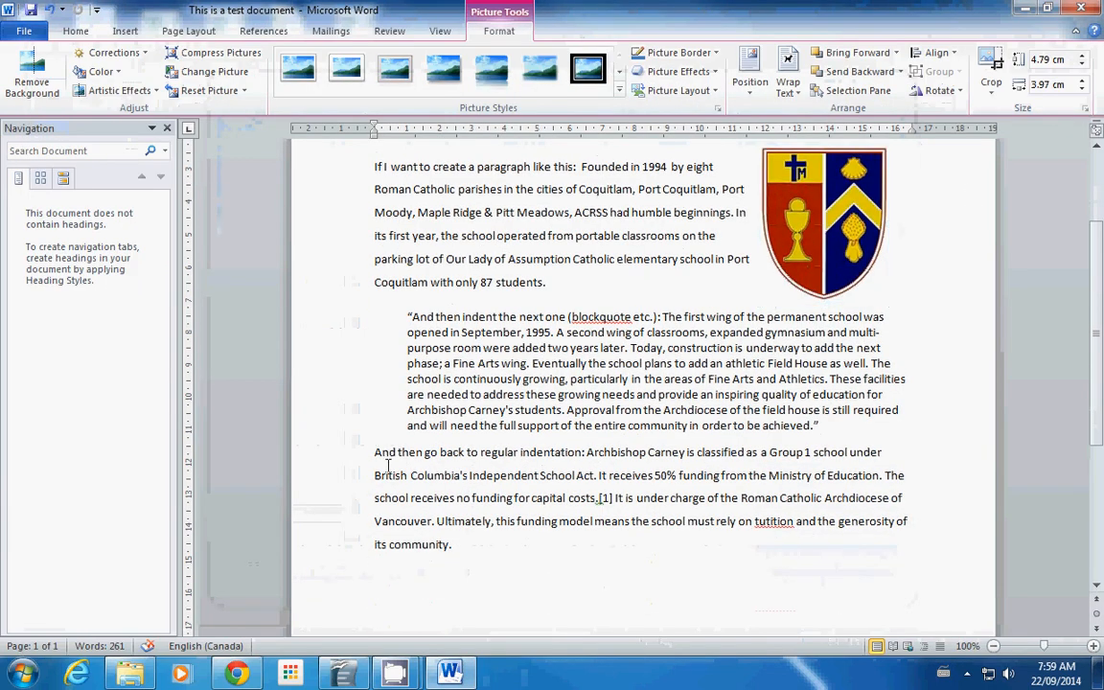
pyautogui.moveTo(374, 452); pyautogui.dragTo(525, 560)
pyautogui.hotkey('ctrl', 'c')
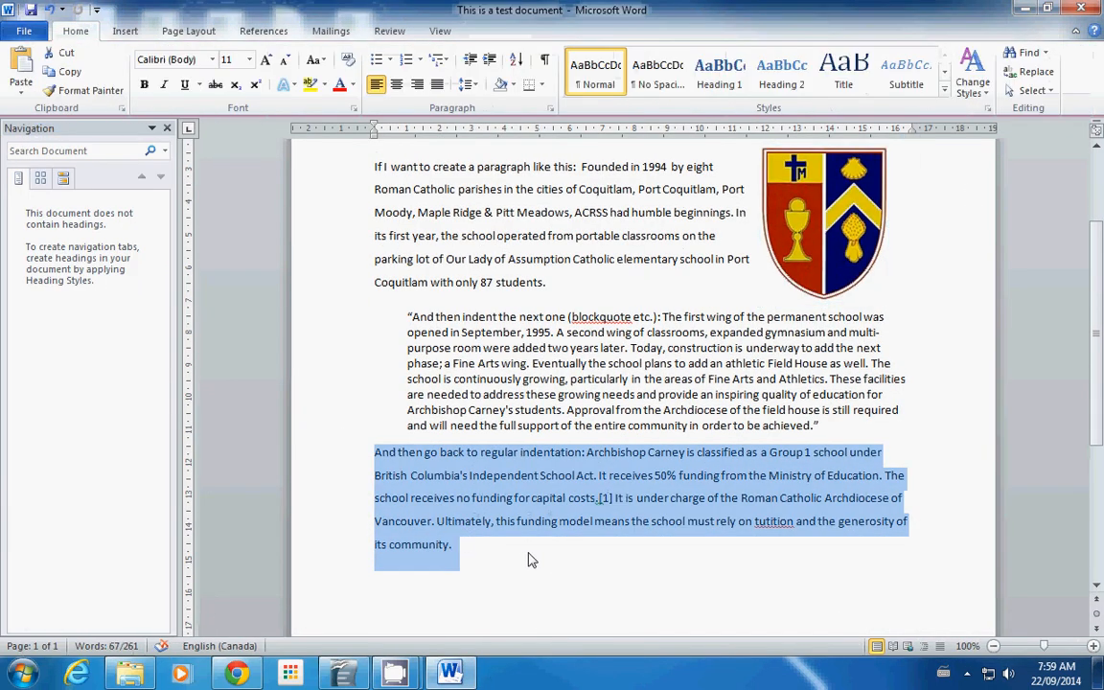
pyautogui.click(531, 548)
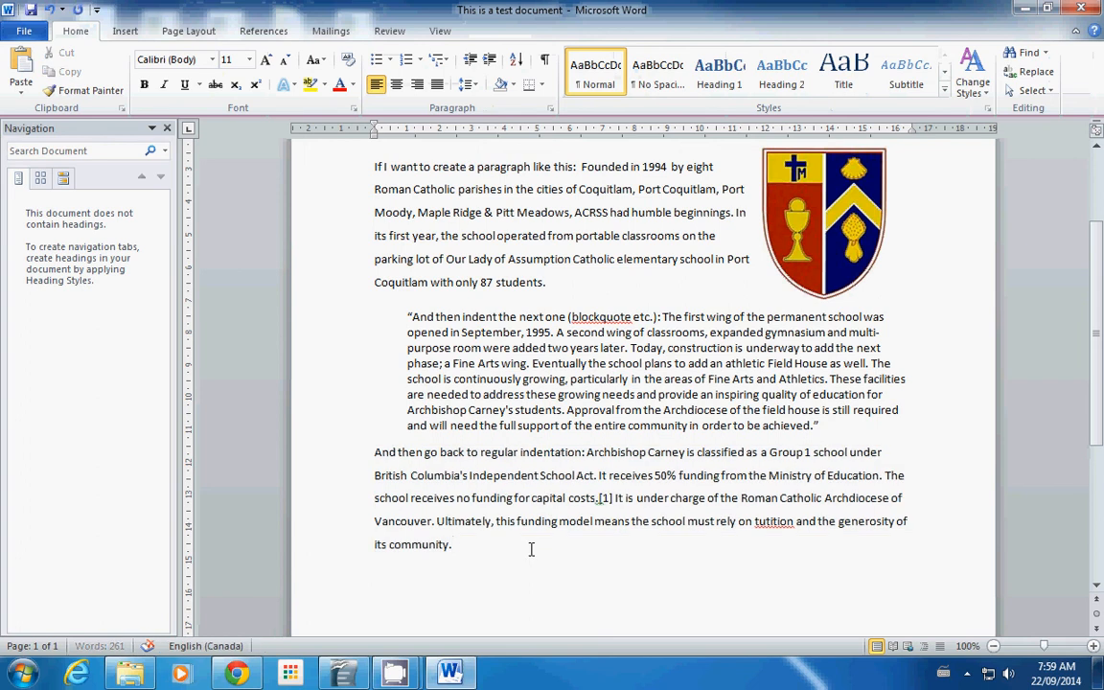
pyautogui.hotkey('ctrl', 'v')
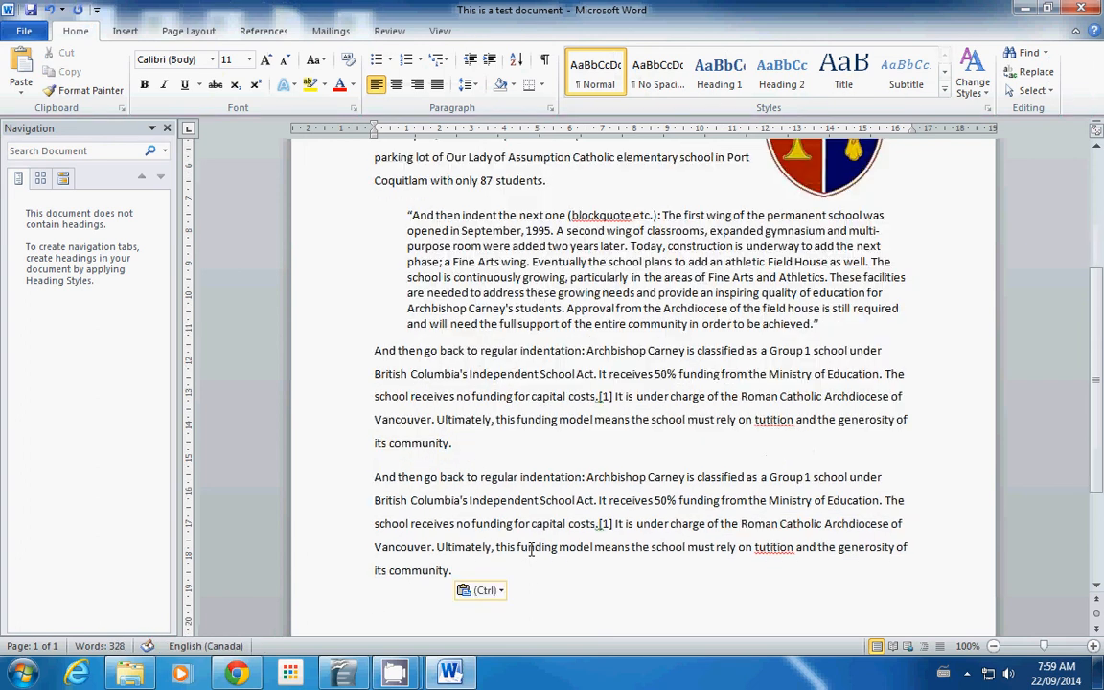
# Repeatedly add an extra blank line between the original closing paragraph and its duplicate and remove it again to compare the spacing
pyautogui.scroll(2, 519, 476)
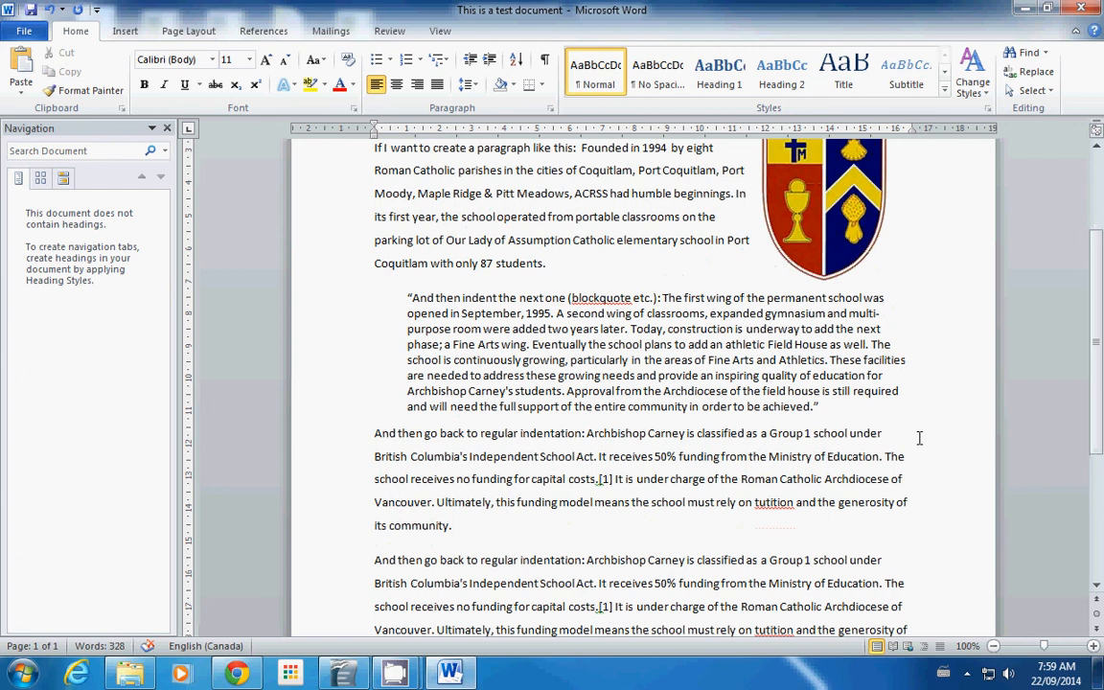
pyautogui.click(565, 528)
pyautogui.press('Return')
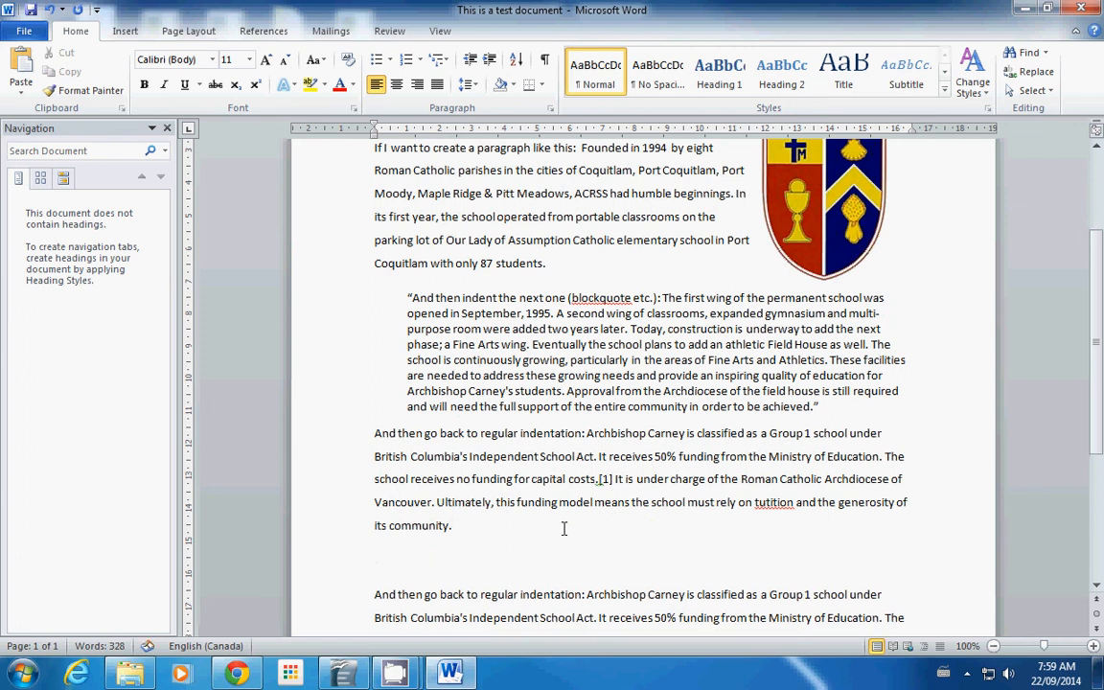
pyautogui.press('BackSpace')
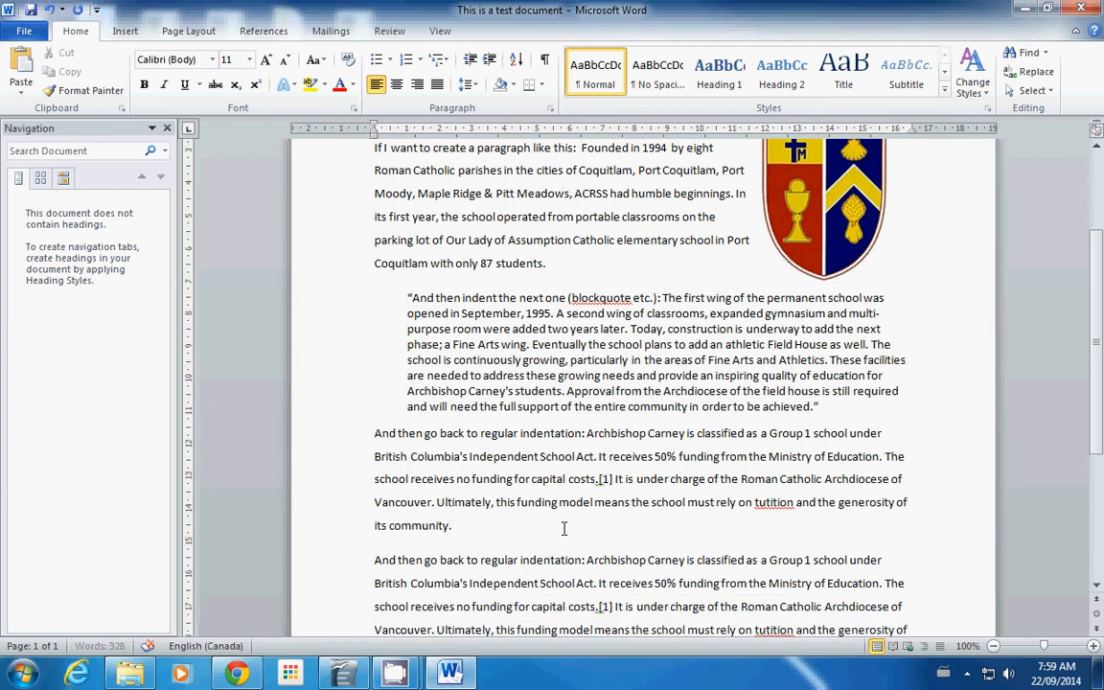
pyautogui.press('Return')
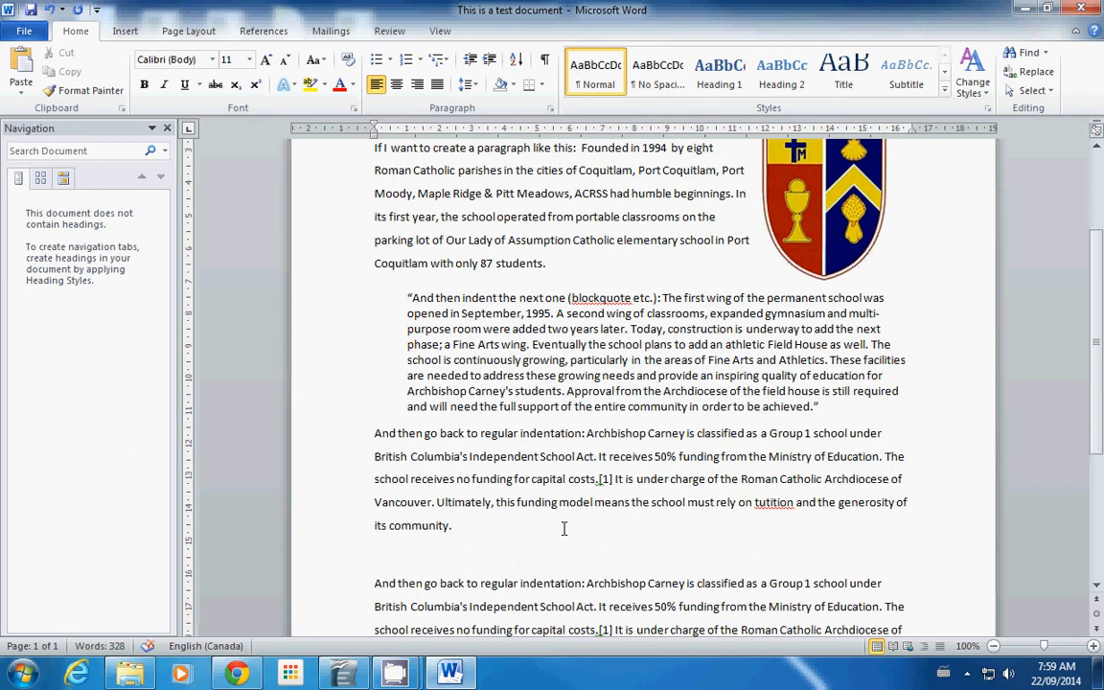
pyautogui.press('BackSpace')
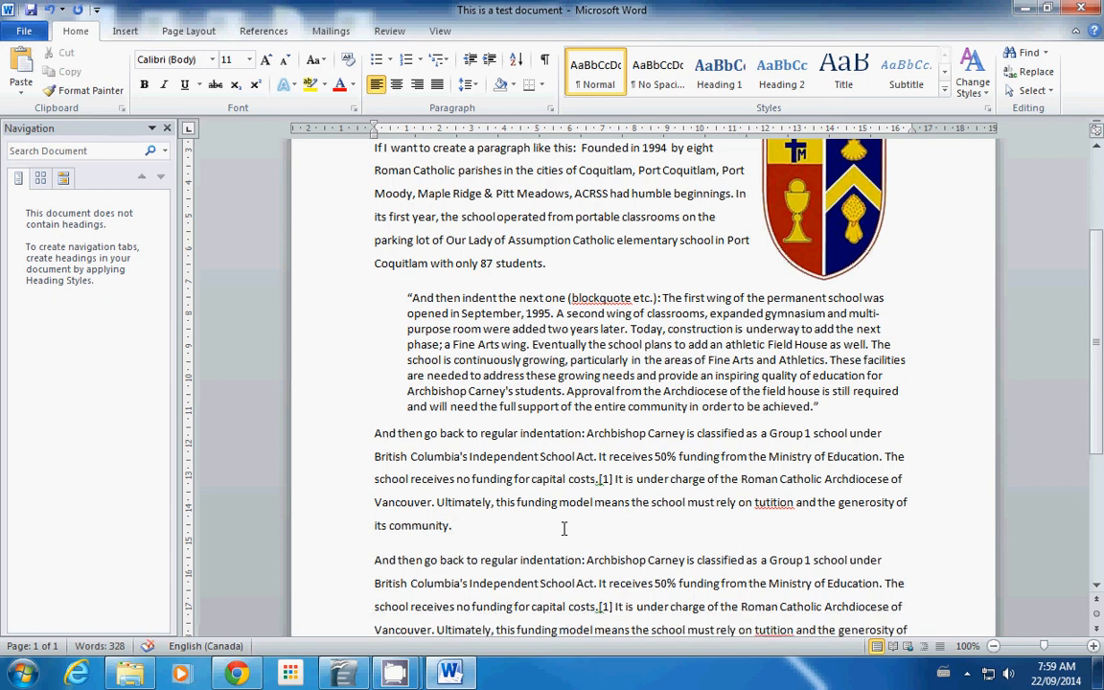
pyautogui.press('Return')
pyautogui.press('BackSpace')
pyautogui.press('Return')
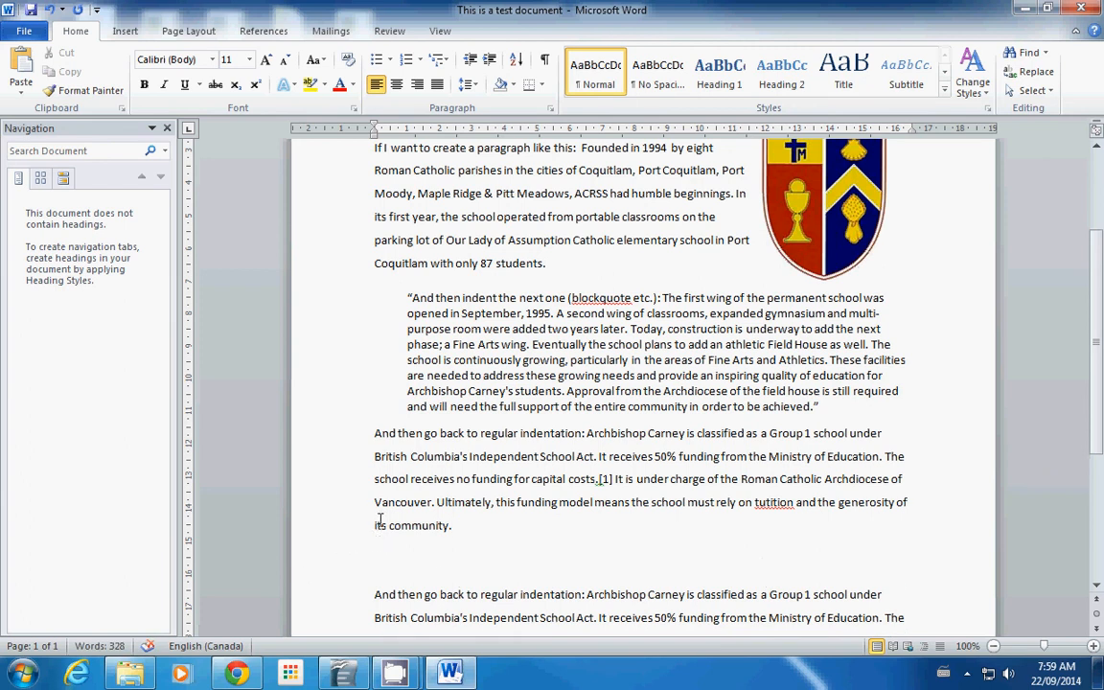
pyautogui.press('BackSpace')
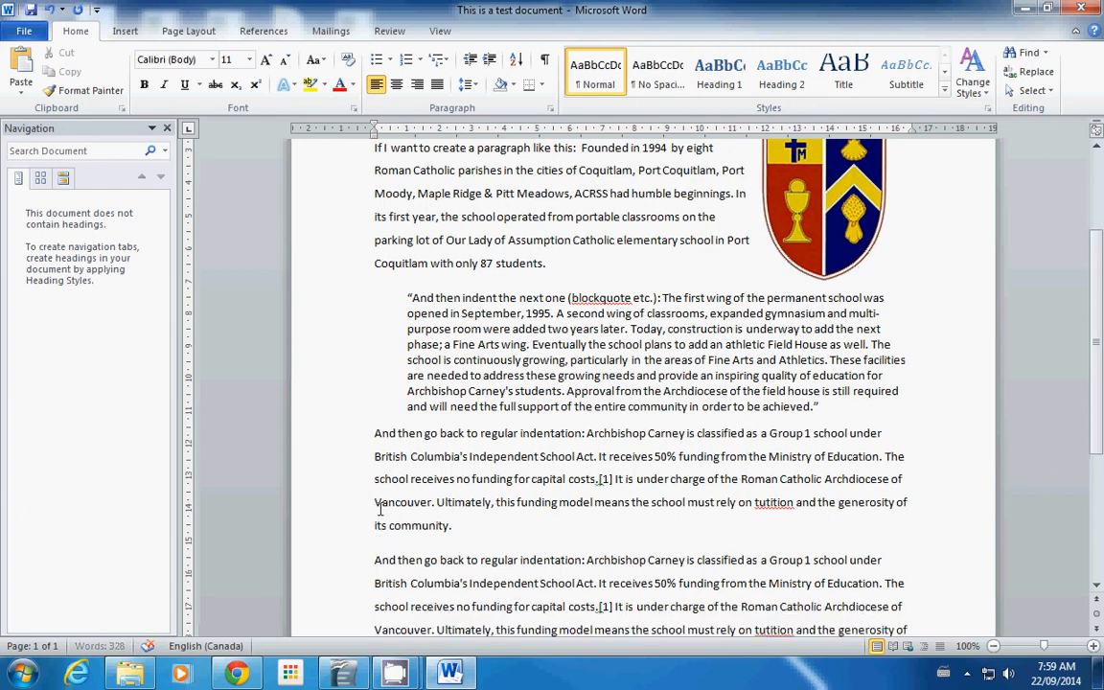
pyautogui.press('Return')
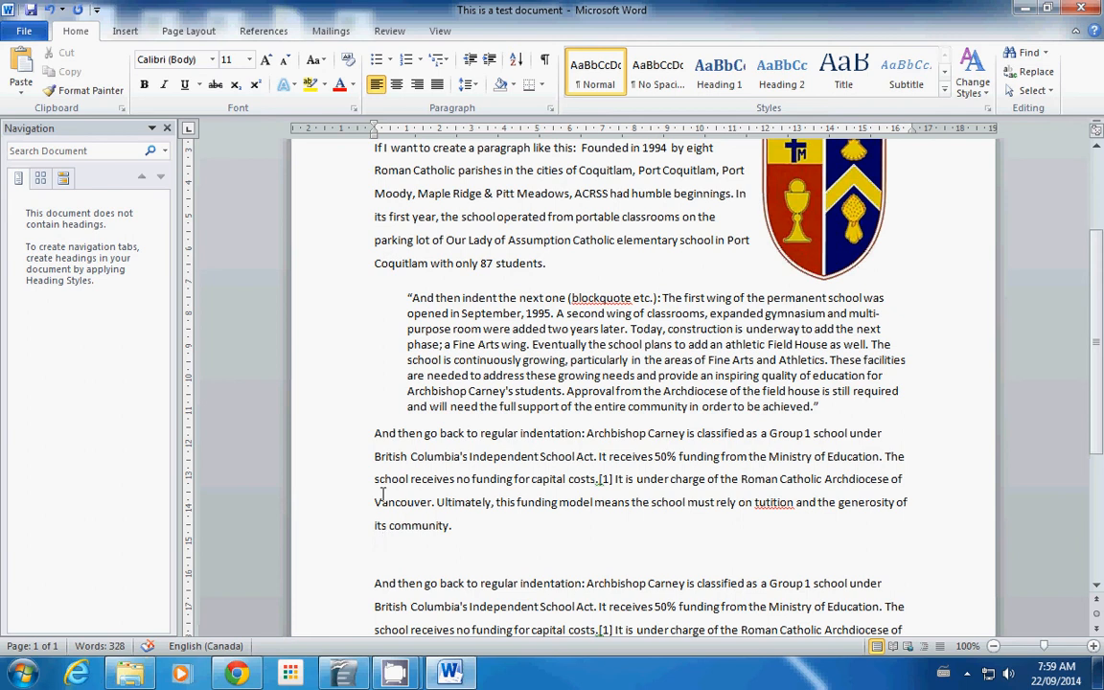
pyautogui.press('BackSpace')
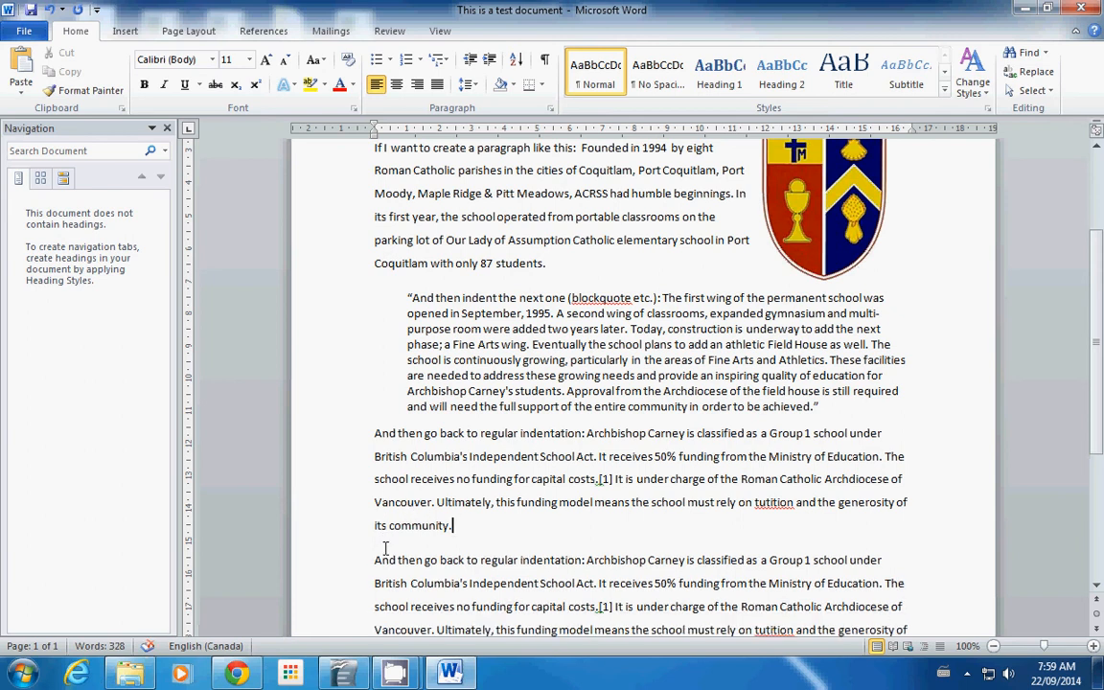